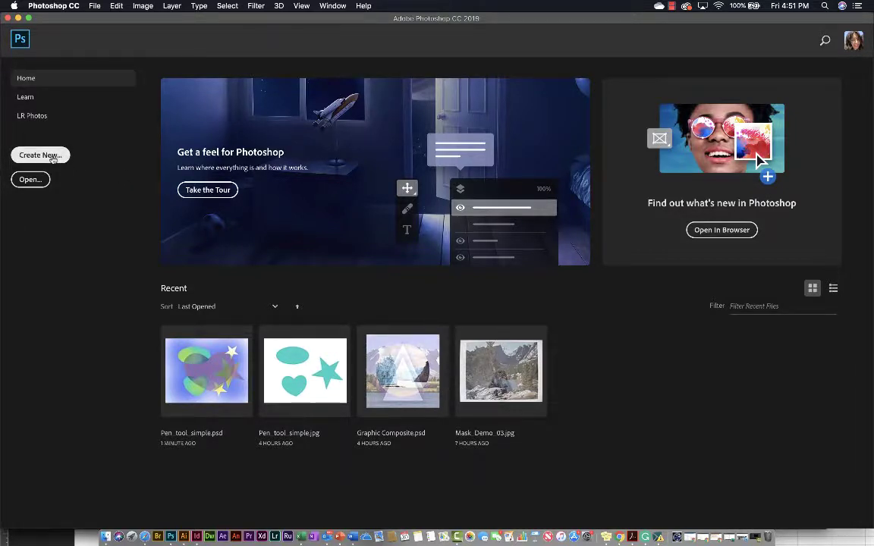
Set up a new 1000 × 1000 pixel document named 'Vector Masks Intro'
{"action": "left_click", "coordinate": [53, 155]}
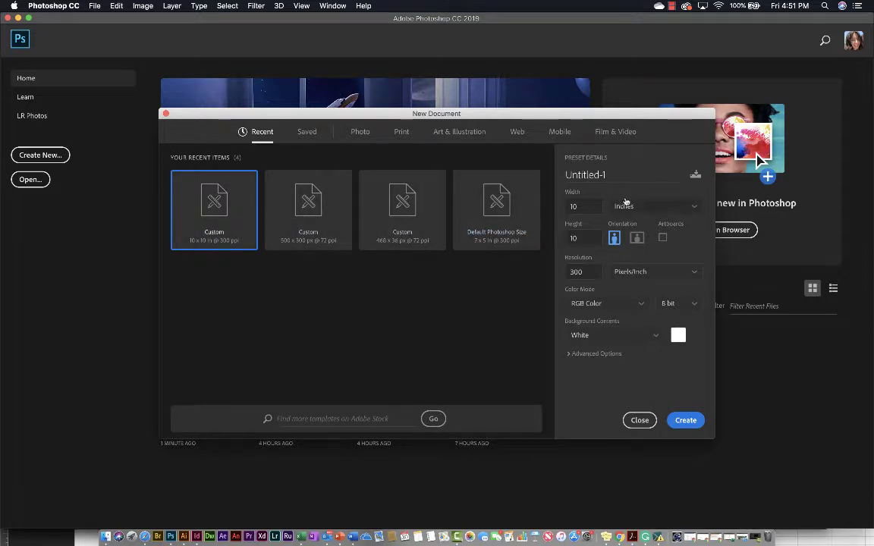
{"action": "left_click", "coordinate": [590, 206]}
{"action": "type", "text": "1000"}
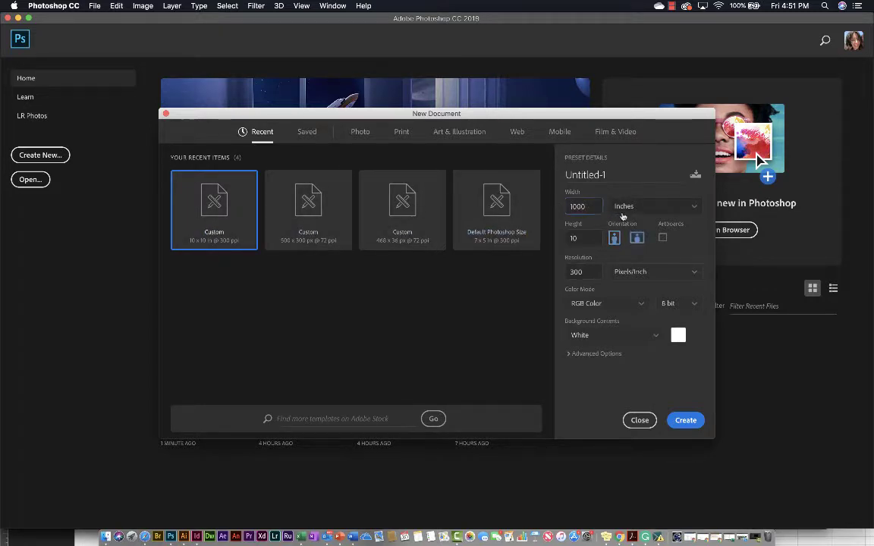
{"action": "left_click", "coordinate": [626, 206]}
{"action": "left_click", "coordinate": [627, 225]}
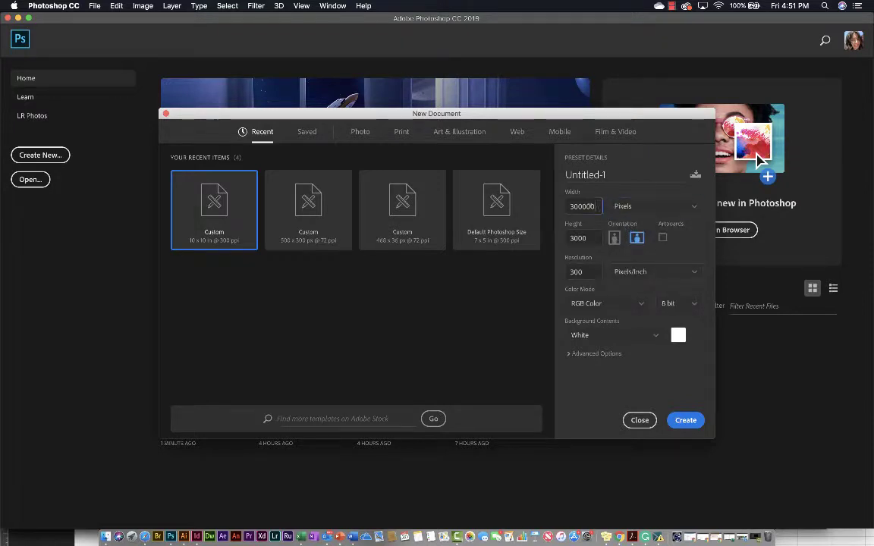
{"action": "type", "text": "1000"}
{"action": "key", "text": "Tab"}
{"action": "type", "text": "1000"}
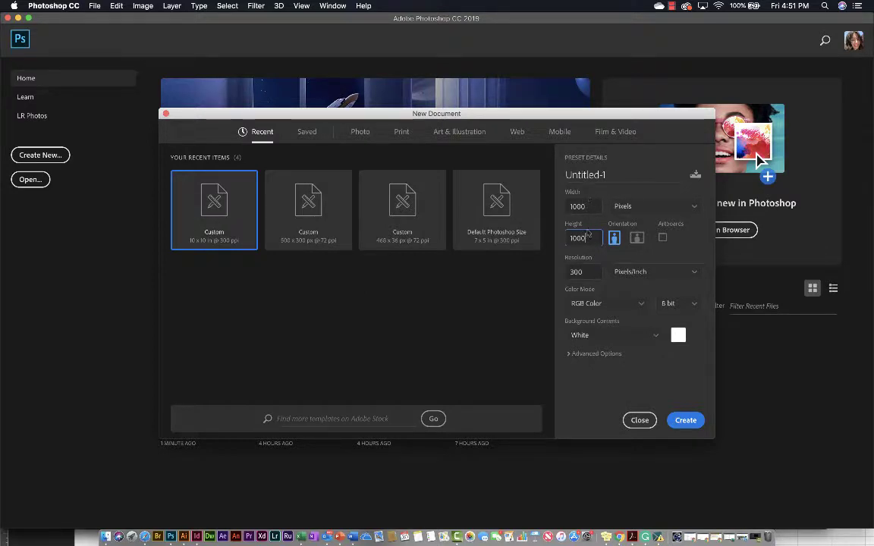
{"action": "left_click", "coordinate": [647, 209]}
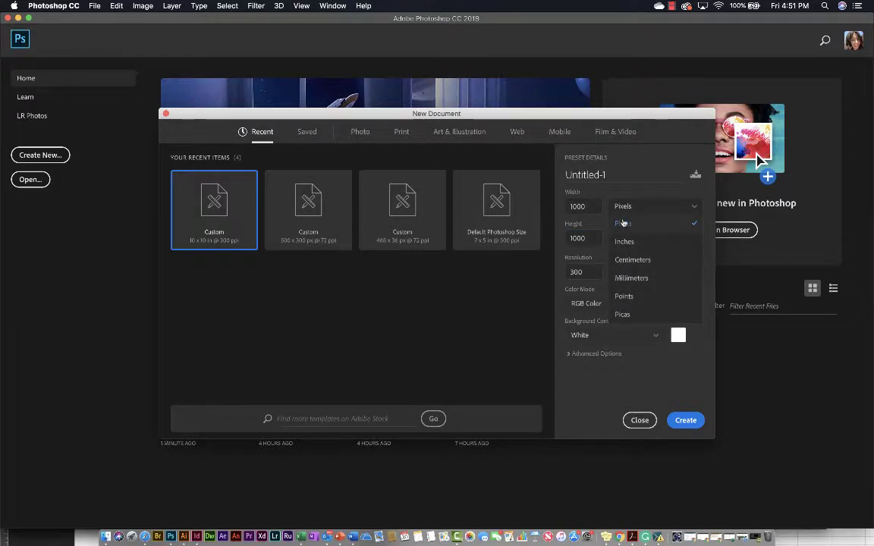
{"action": "left_click", "coordinate": [623, 224]}
{"action": "left_click", "coordinate": [614, 173]}
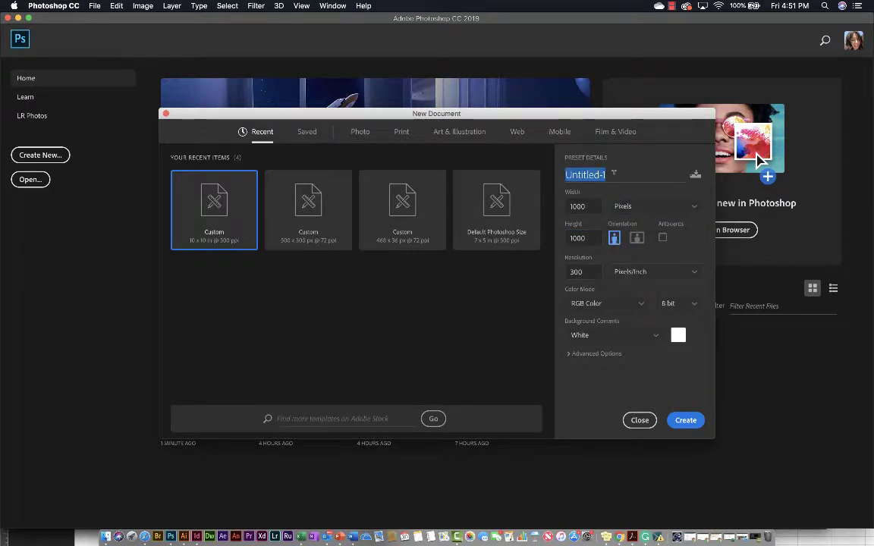
{"action": "type", "text": "Vect"}
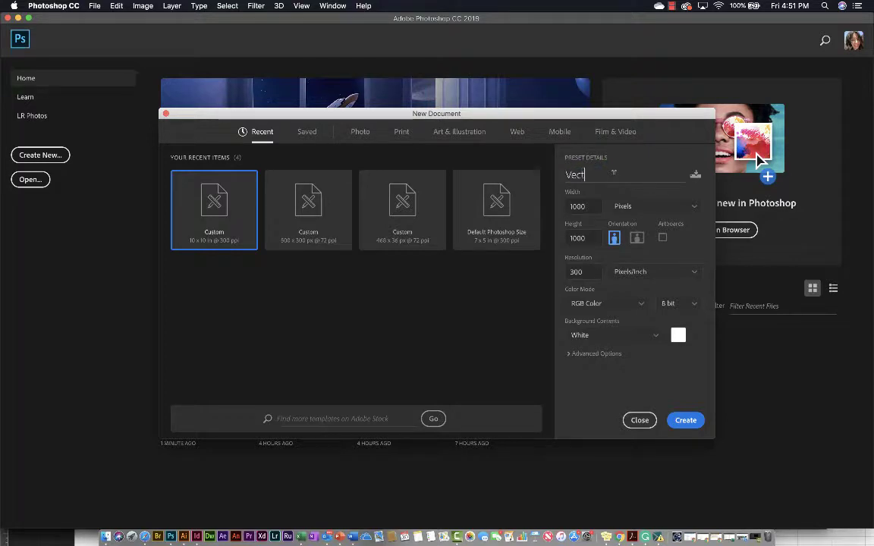
{"action": "type", "text": "or Masks"}
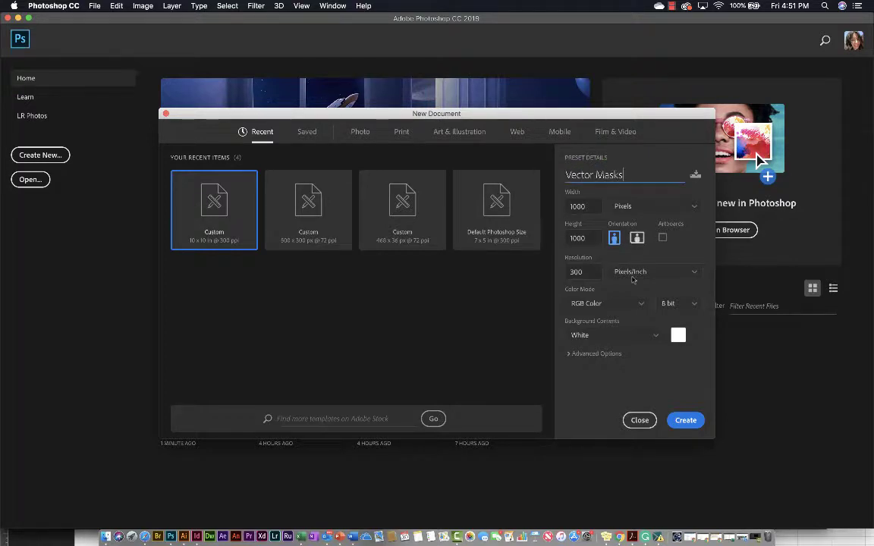
{"action": "type", "text": " Intro"}
{"action": "left_click", "coordinate": [682, 419]}
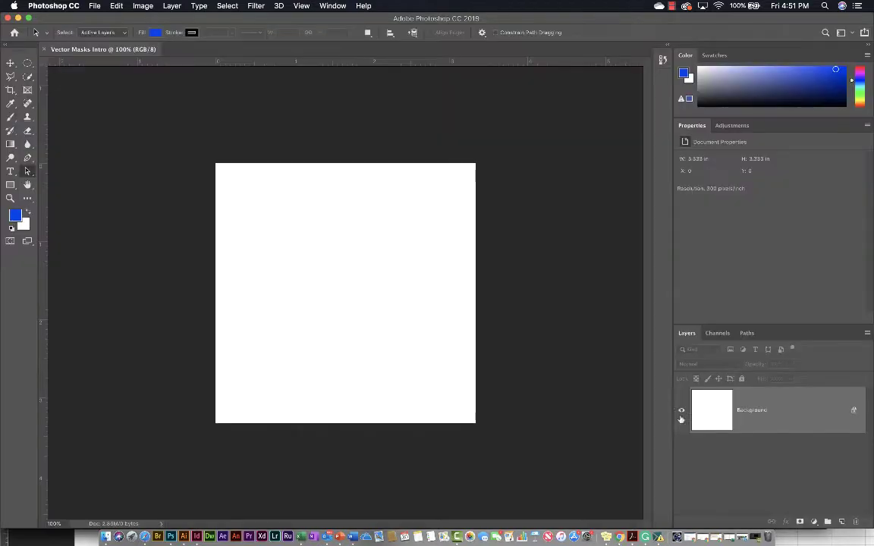
{"action": "scroll", "coordinate": [370, 253], "scroll_direction": "up", "scroll_amount": 2}
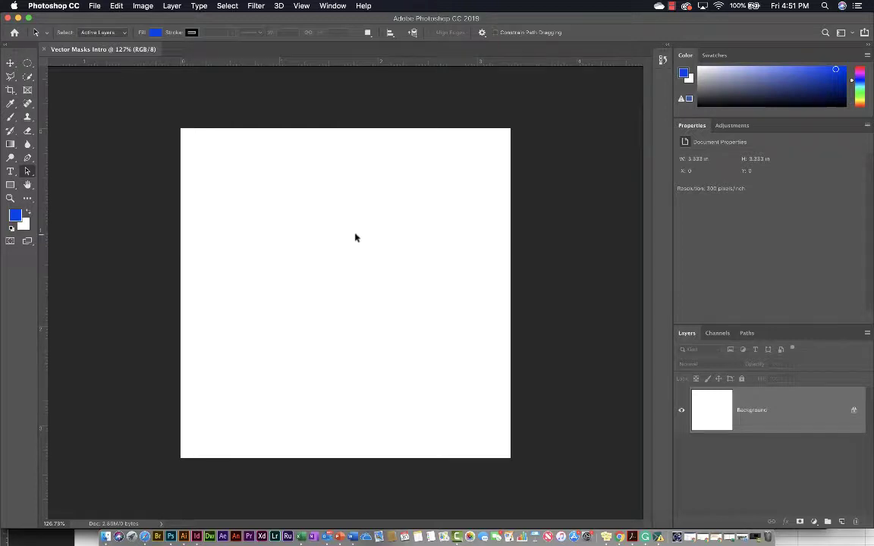
Place flickr_earth_img.jpg from Downloads as a linked layer and commit it
{"action": "left_click", "coordinate": [94, 7]}
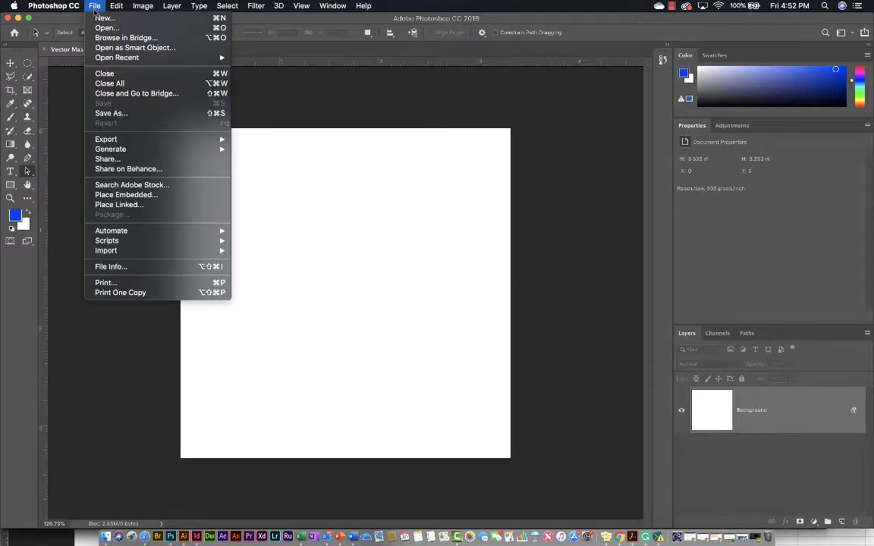
{"action": "left_click", "coordinate": [119, 205]}
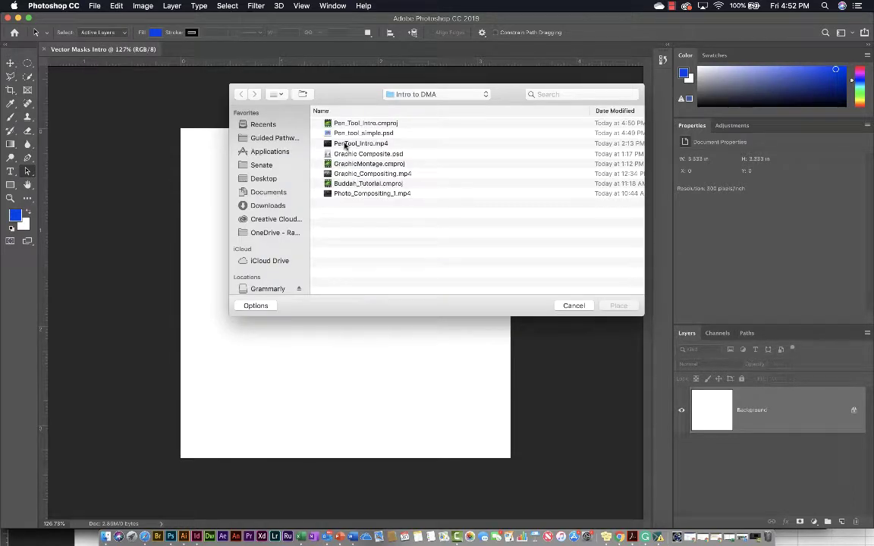
{"action": "left_click", "coordinate": [267, 206]}
{"action": "left_click", "coordinate": [337, 123]}
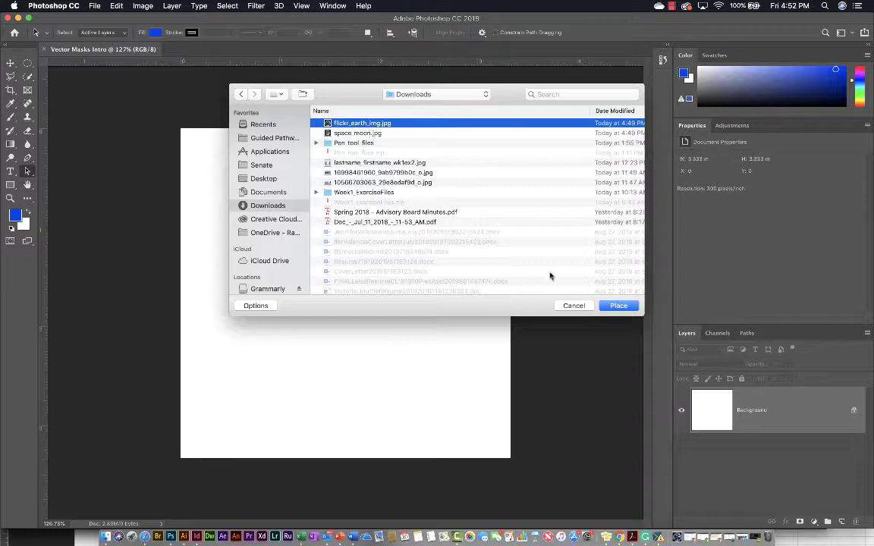
{"action": "left_click", "coordinate": [618, 306]}
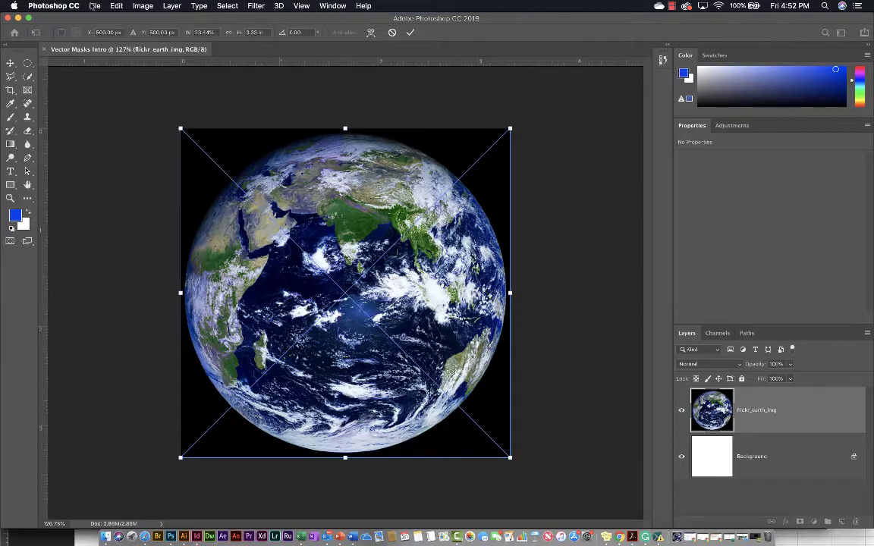
{"action": "left_click", "coordinate": [94, 6]}
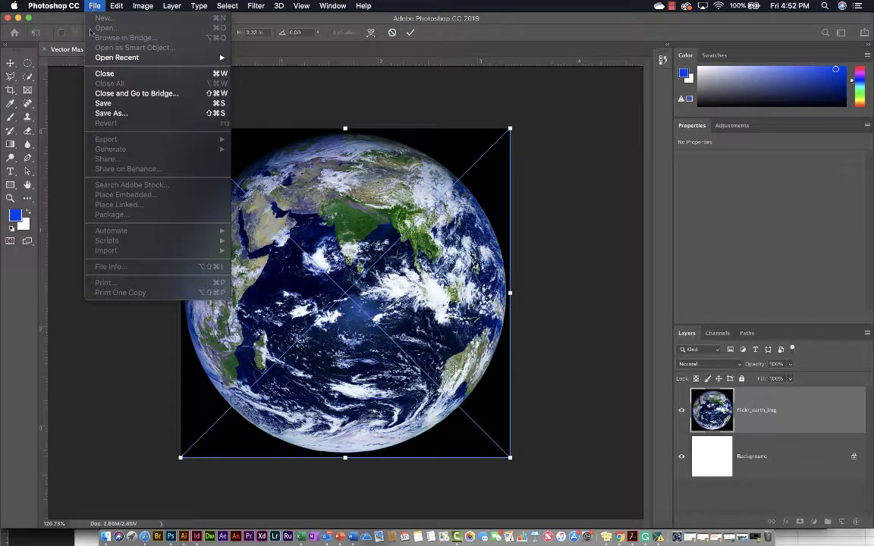
{"action": "left_click", "coordinate": [96, 7]}
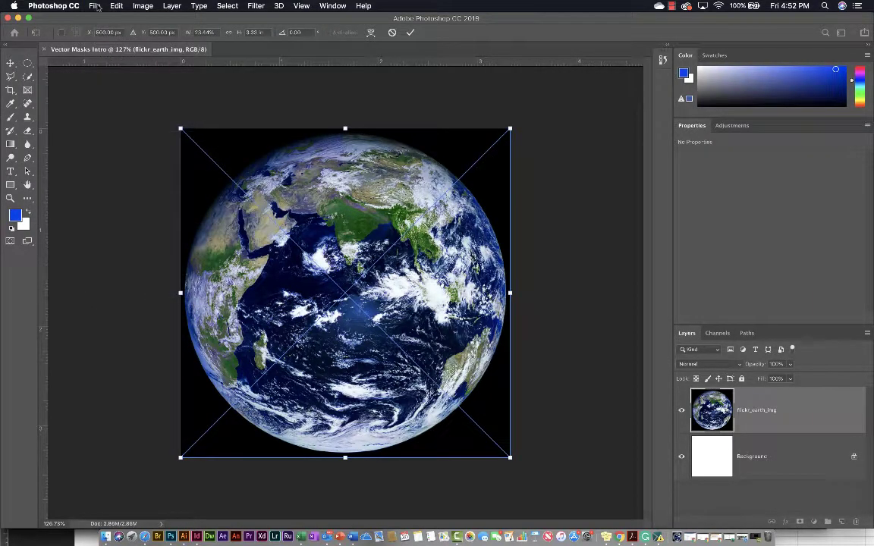
{"action": "left_click", "coordinate": [97, 7]}
{"action": "key", "text": "Escape"}
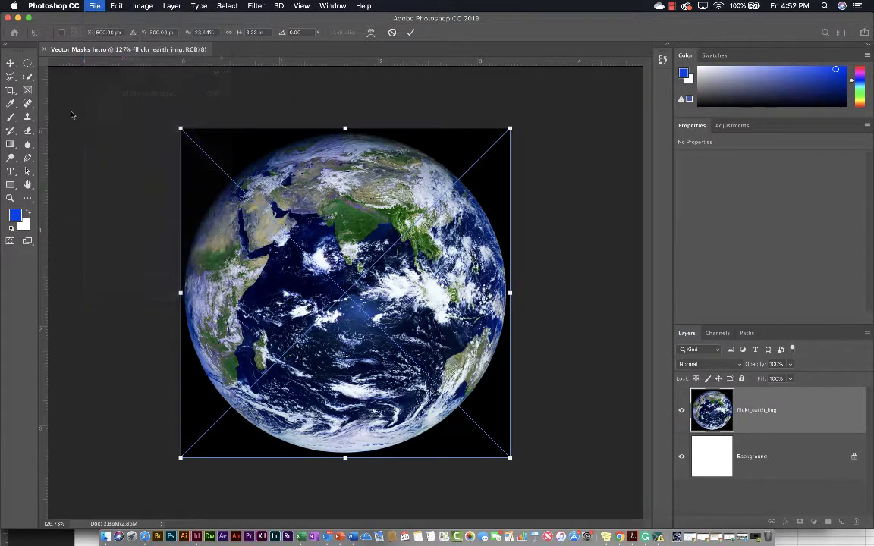
{"action": "key", "text": "Return"}
Place space_moon.jpg as a linked layer above the Earth and commit the placement
{"action": "key", "text": "a"}
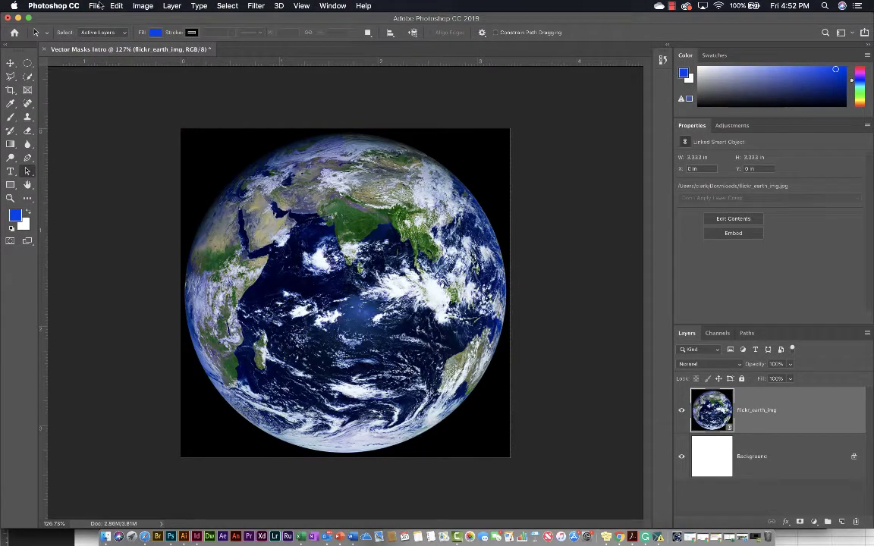
{"action": "left_click", "coordinate": [93, 6]}
{"action": "mouse_move", "coordinate": [99, 146]}
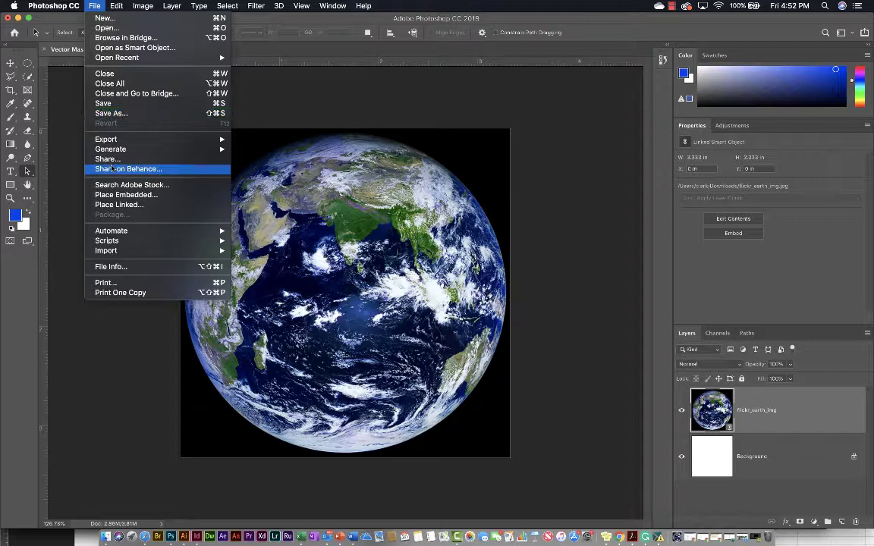
{"action": "left_click", "coordinate": [125, 205]}
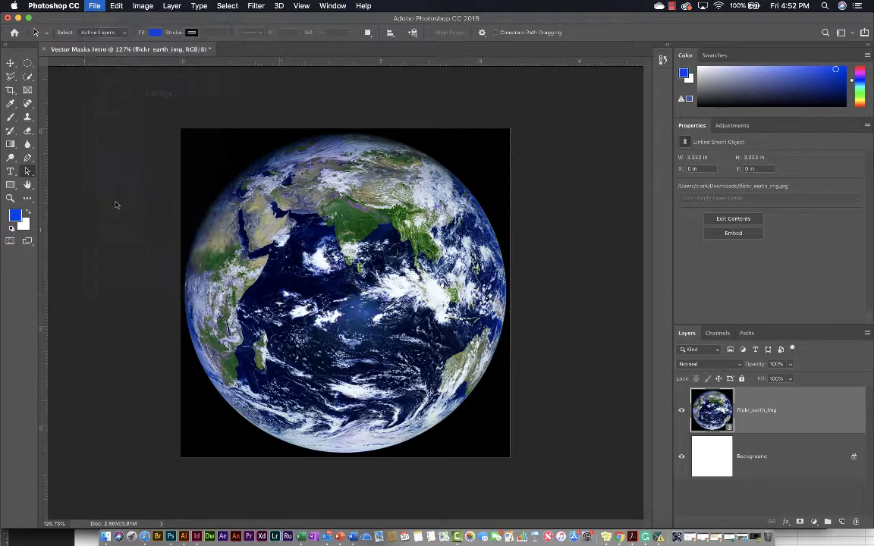
{"action": "left_click", "coordinate": [355, 134]}
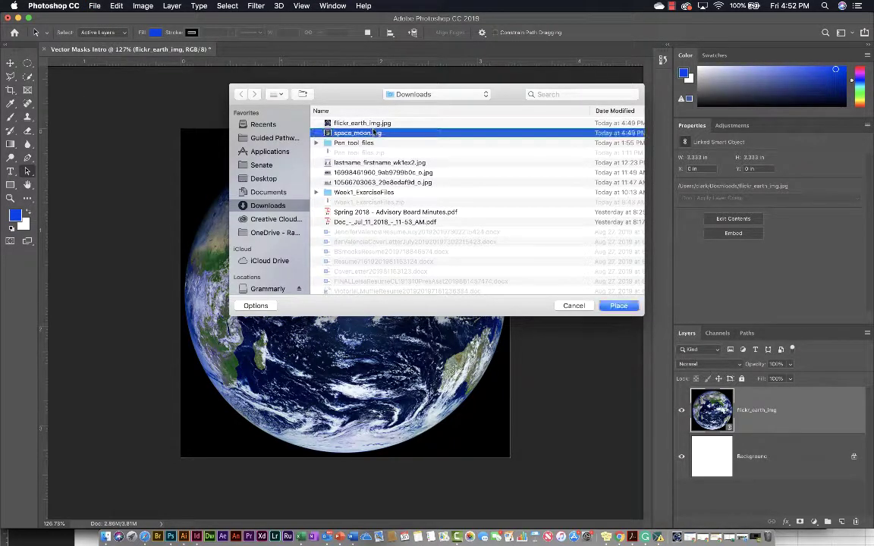
{"action": "key", "text": "Return"}
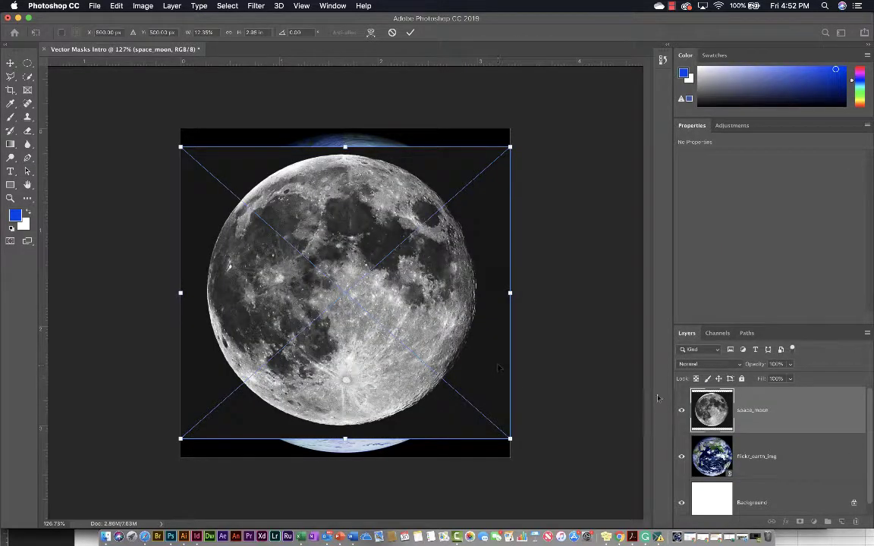
{"action": "key", "text": "Return"}
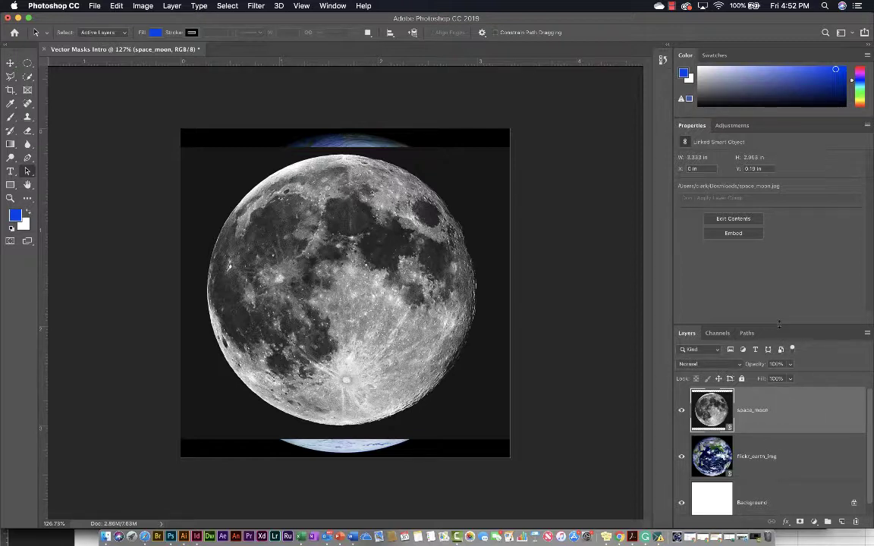
Enlarge the Layers panel, zoom in, and show the empty Paths panel
{"action": "left_click_drag", "start_coordinate": [779, 324], "coordinate": [779, 256]}
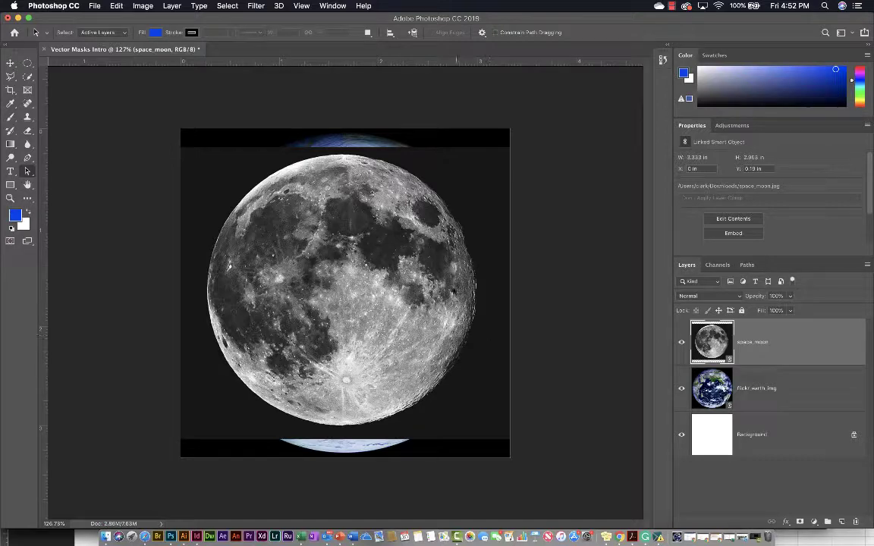
{"action": "scroll", "coordinate": [453, 290], "scroll_direction": "up", "scroll_amount": 5}
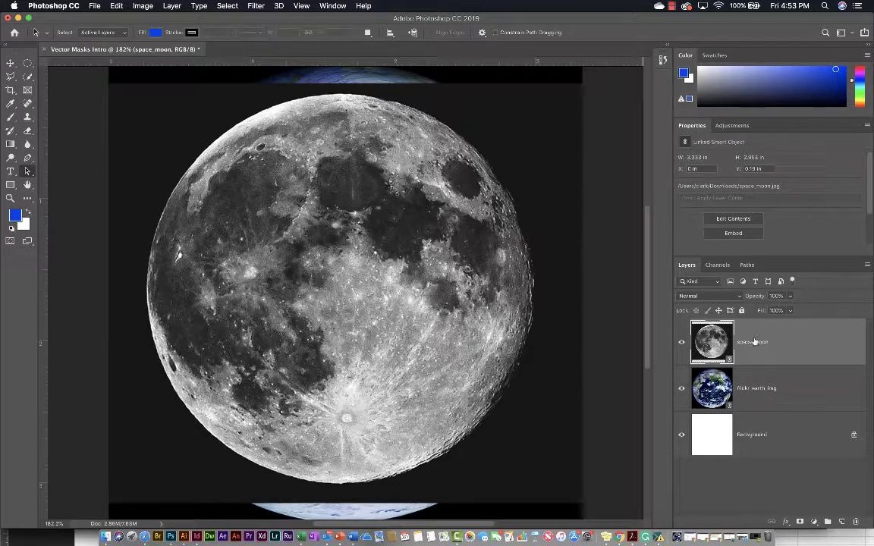
{"action": "left_click", "coordinate": [749, 266]}
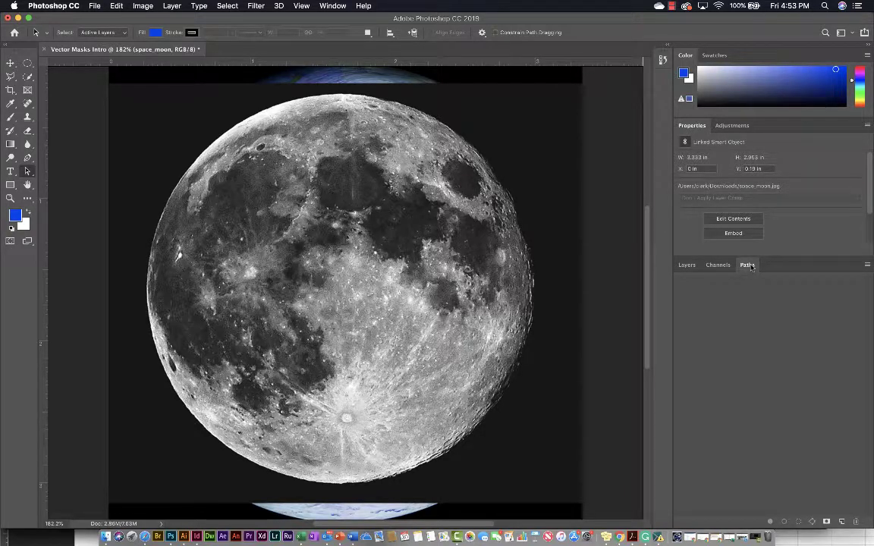
With the Pen tool, trace the moon with smooth anchors at top, right, bottom and left, closing at the top
{"action": "key", "text": "p"}
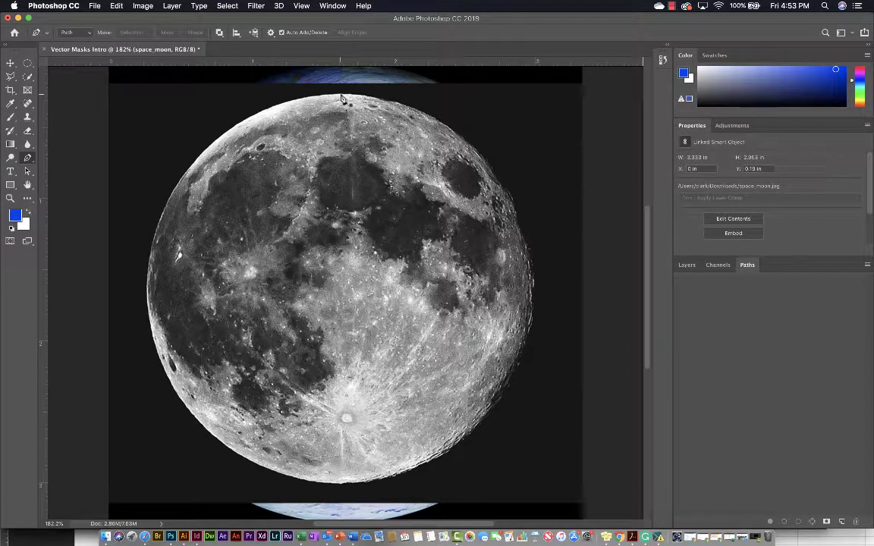
{"action": "left_click_drag", "start_coordinate": [341, 96], "coordinate": [407, 96]}
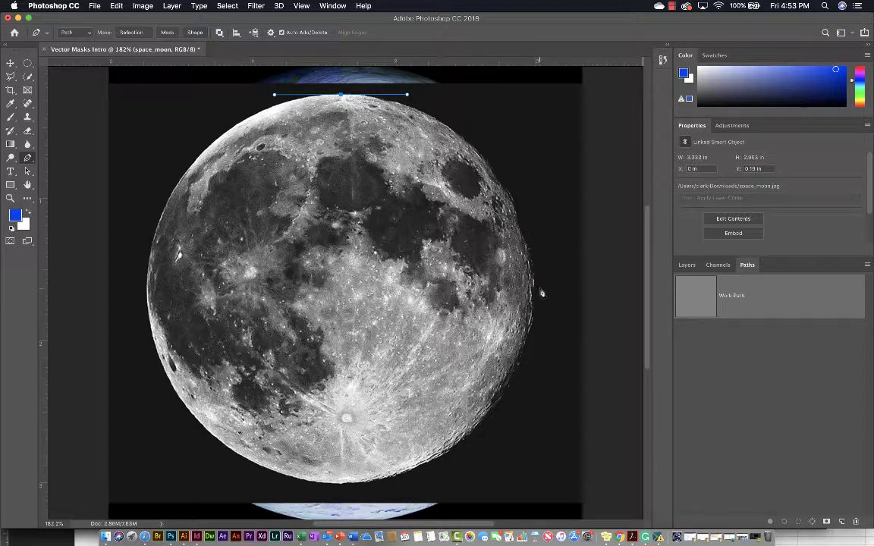
{"action": "mouse_move", "coordinate": [539, 288]}
{"action": "left_mouse_down"}
{"action": "mouse_move", "coordinate": [550, 450]}
{"action": "mouse_move", "coordinate": [540, 432]}
{"action": "left_mouse_up"}
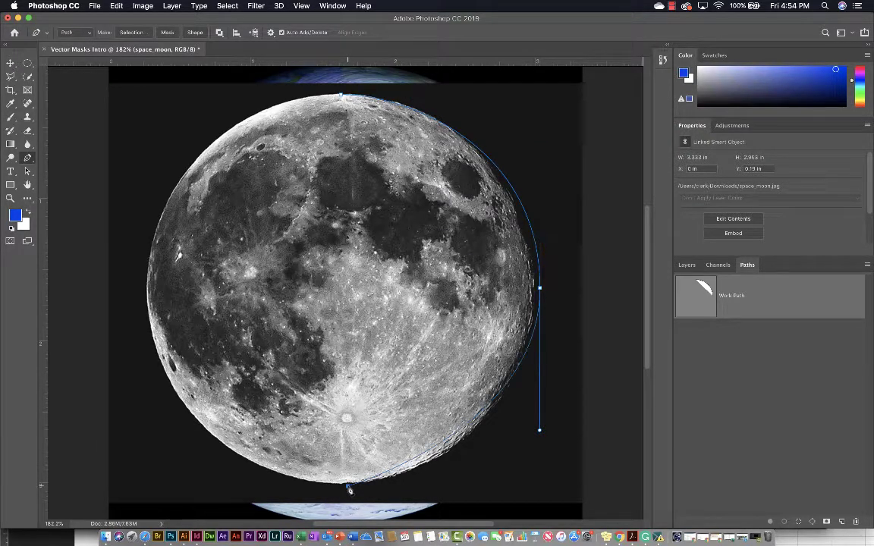
{"action": "left_click_drag", "start_coordinate": [349, 487], "coordinate": [281, 491]}
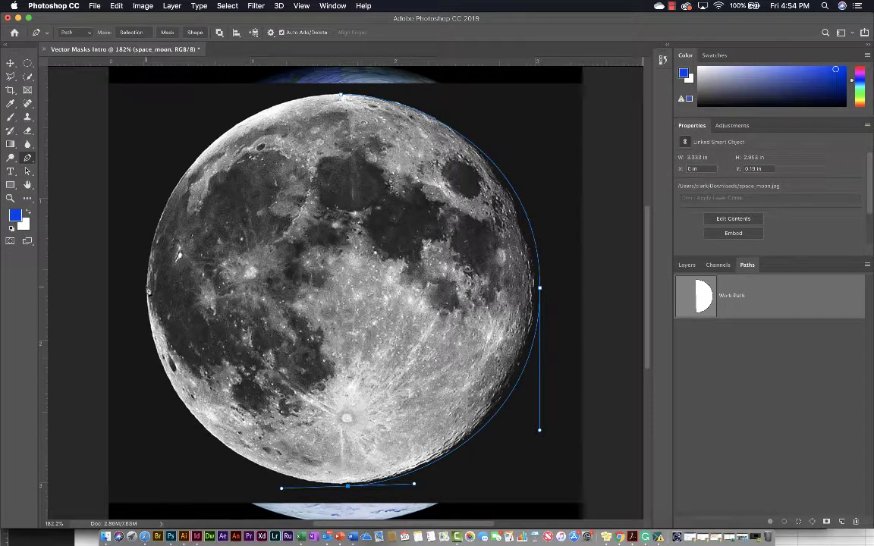
{"action": "left_click_drag", "start_coordinate": [147, 287], "coordinate": [145, 138]}
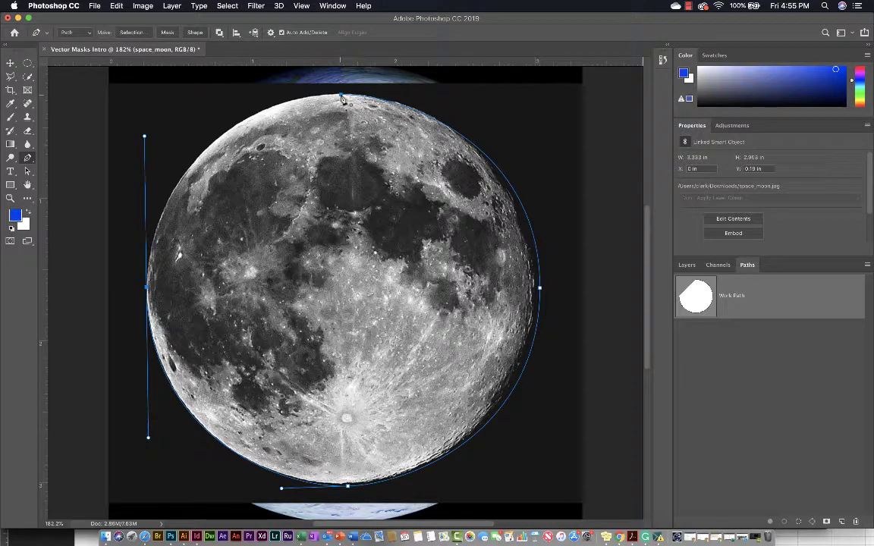
{"action": "left_click_drag", "start_coordinate": [342, 98], "coordinate": [413, 96]}
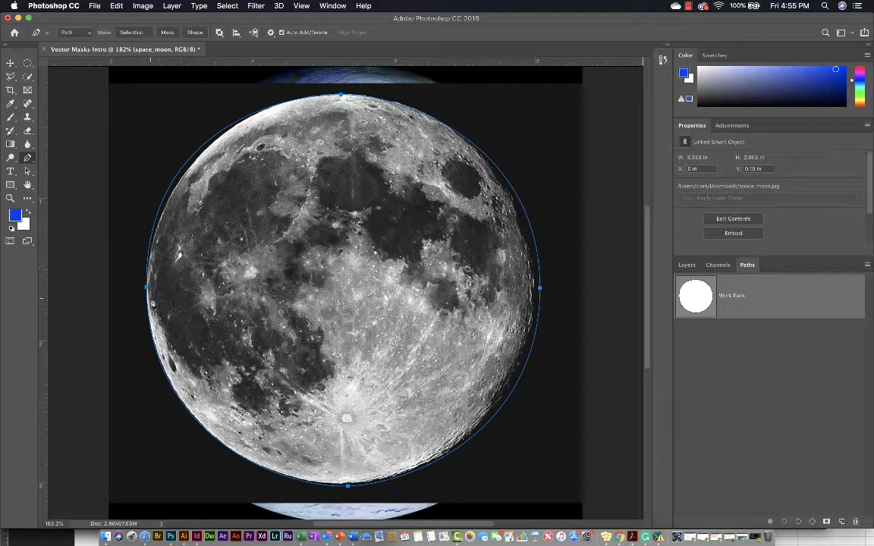
Switch to the Direct Selection Tool and select the moon outline to show its anchors
{"action": "left_click_drag", "start_coordinate": [27, 172], "coordinate": [59, 181]}
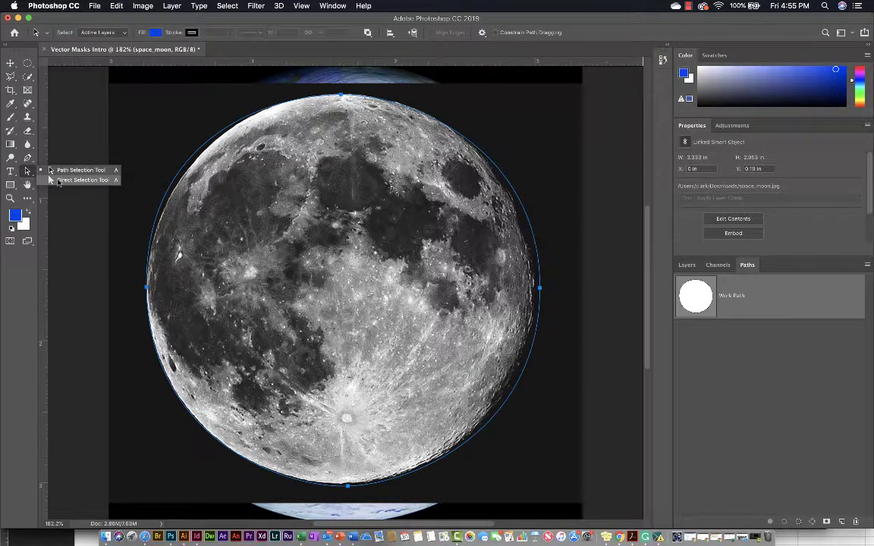
{"action": "left_click", "coordinate": [58, 181]}
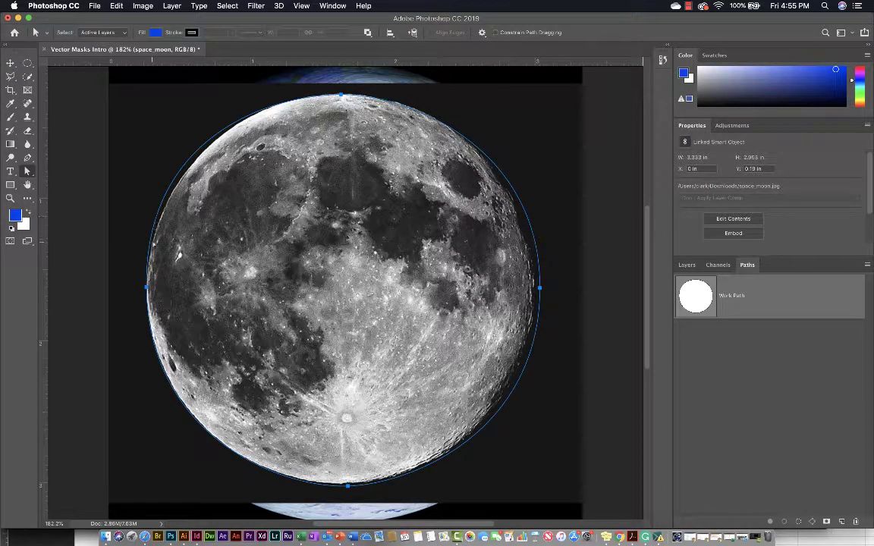
{"action": "left_click", "coordinate": [147, 286]}
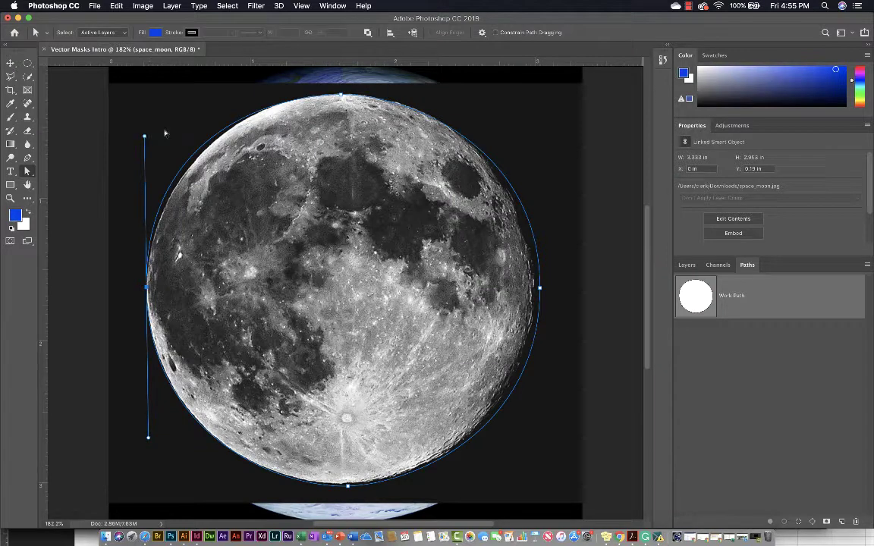
{"action": "left_click", "coordinate": [340, 96]}
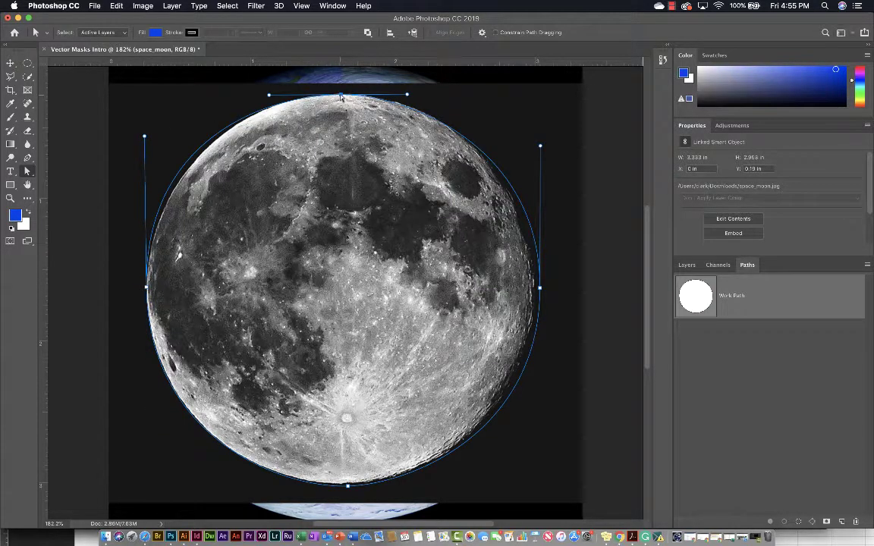
{"action": "left_click", "coordinate": [173, 184]}
{"action": "left_click", "coordinate": [189, 129]}
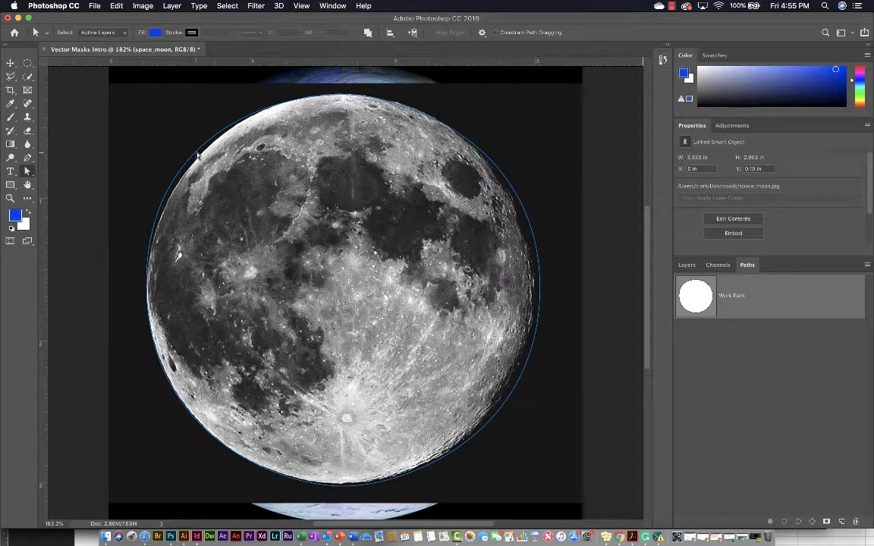
{"action": "left_click", "coordinate": [198, 155]}
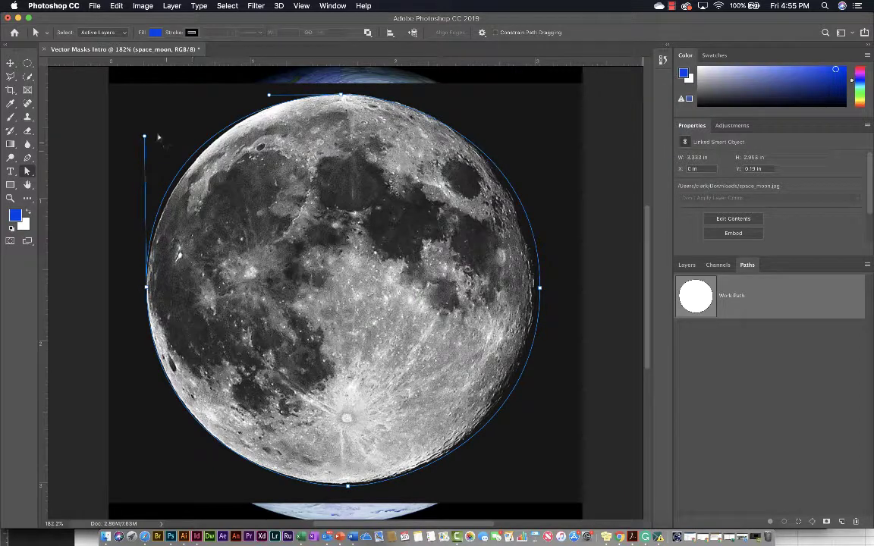
Drag handles so the left, top and lower-left curves fit the moon's edge
{"action": "mouse_move", "coordinate": [145, 136]}
{"action": "left_mouse_down"}
{"action": "mouse_move", "coordinate": [144, 153]}
{"action": "mouse_move", "coordinate": [153, 147]}
{"action": "left_mouse_up"}
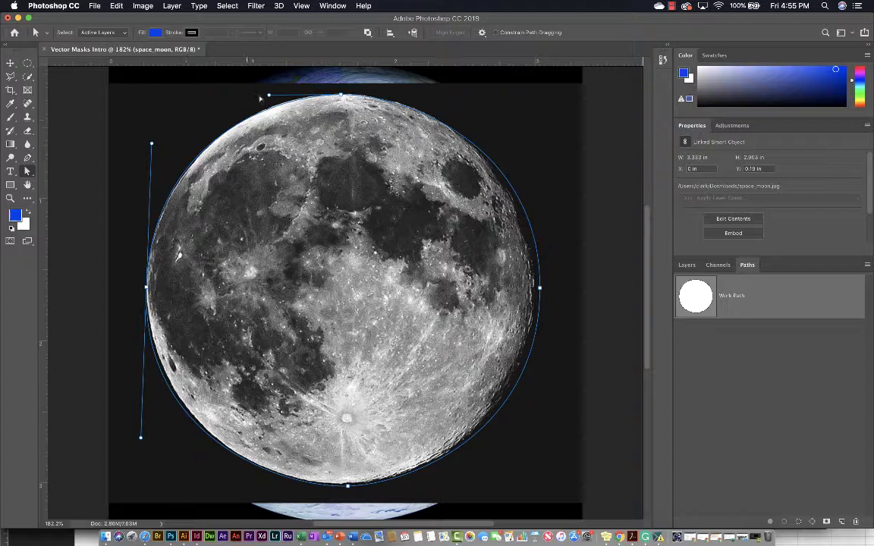
{"action": "mouse_move", "coordinate": [269, 97]}
{"action": "left_mouse_down"}
{"action": "mouse_move", "coordinate": [260, 95]}
{"action": "mouse_move", "coordinate": [274, 94]}
{"action": "left_mouse_up"}
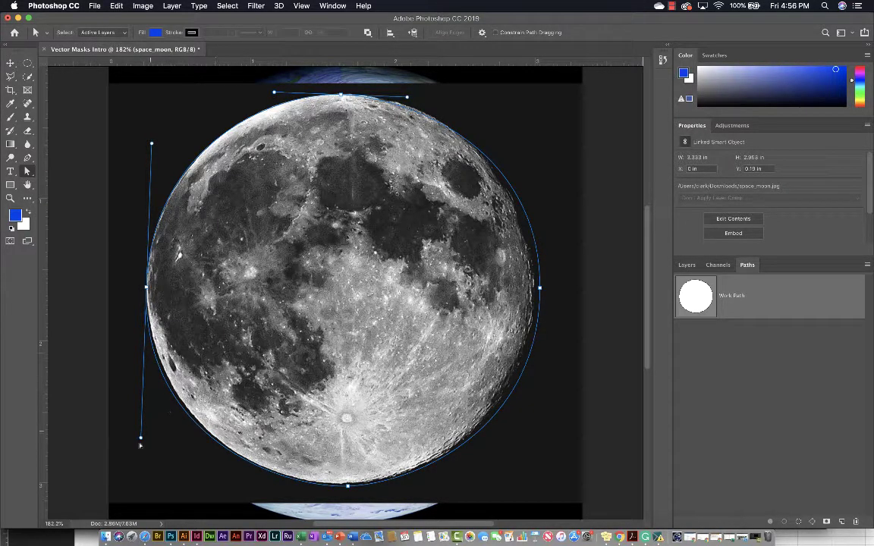
{"action": "left_click_drag", "start_coordinate": [142, 440], "coordinate": [142, 426]}
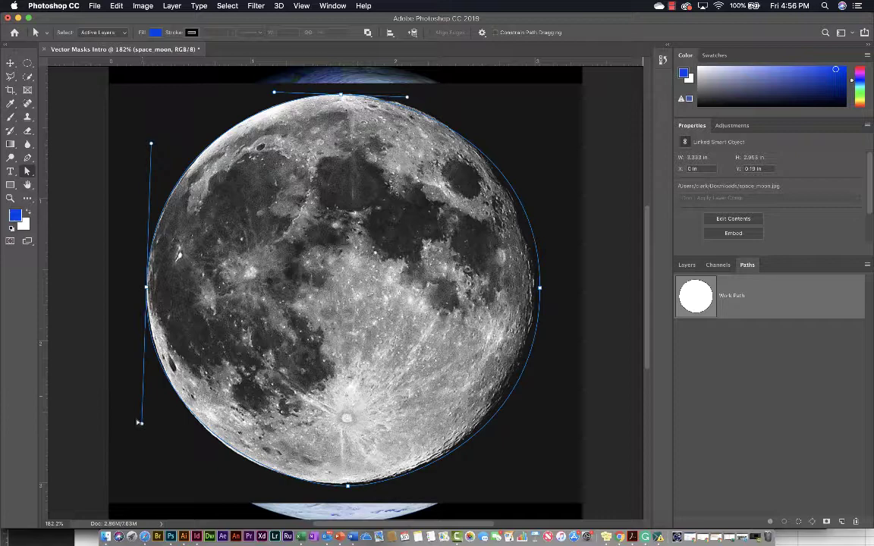
{"action": "left_click_drag", "start_coordinate": [141, 425], "coordinate": [142, 421]}
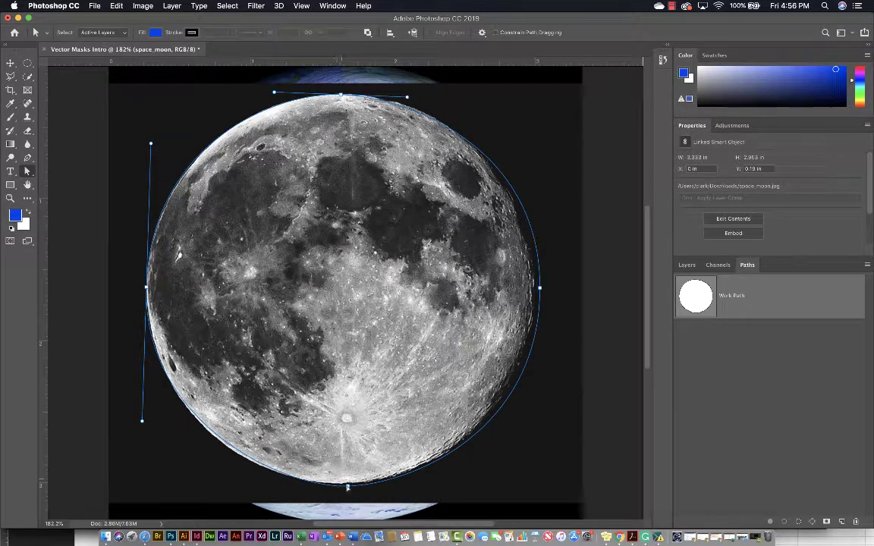
Refine the bottom and left anchors and handles so the path follows the moon's edge
{"action": "left_click", "coordinate": [348, 486]}
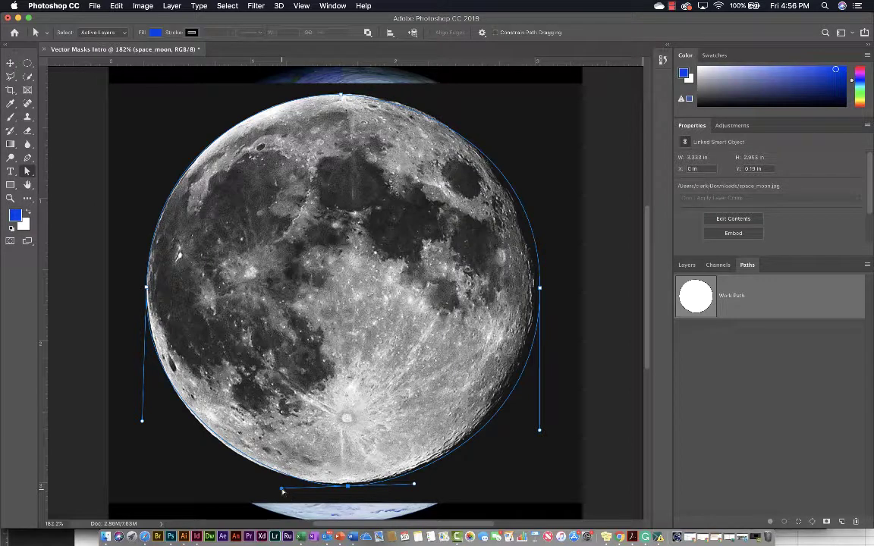
{"action": "left_click_drag", "start_coordinate": [282, 491], "coordinate": [272, 492]}
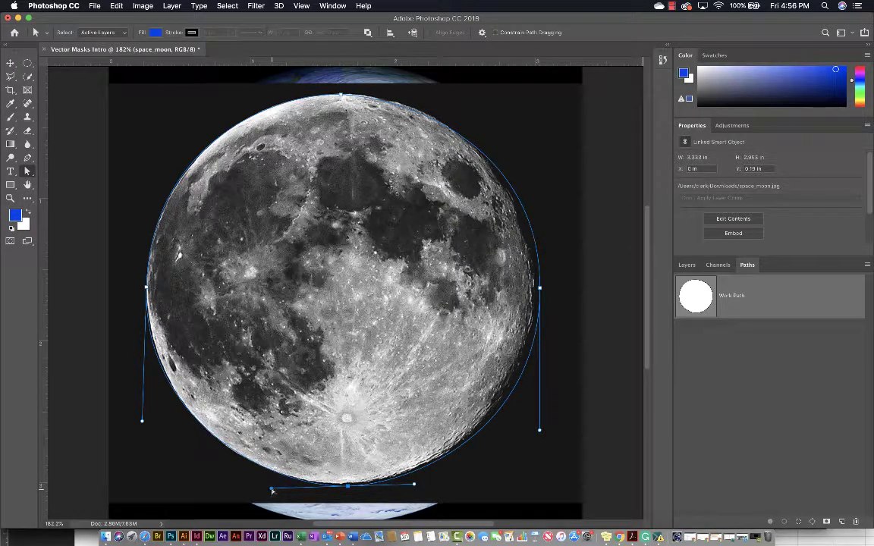
{"action": "left_click", "coordinate": [147, 288]}
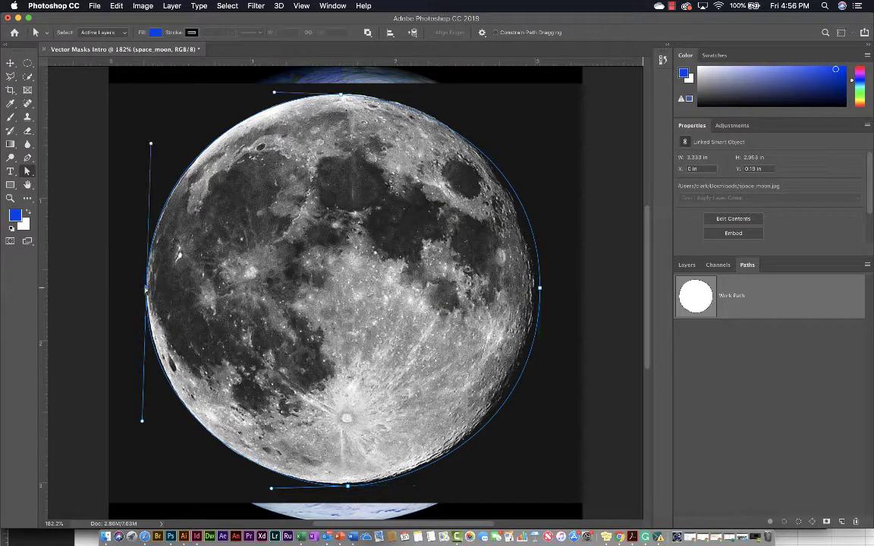
{"action": "left_click_drag", "start_coordinate": [146, 288], "coordinate": [148, 285]}
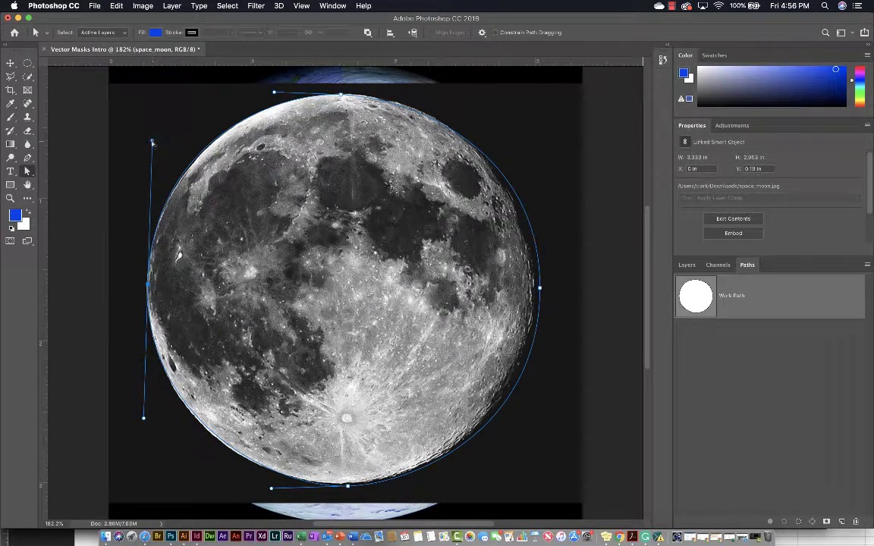
{"action": "left_click_drag", "start_coordinate": [153, 146], "coordinate": [155, 149]}
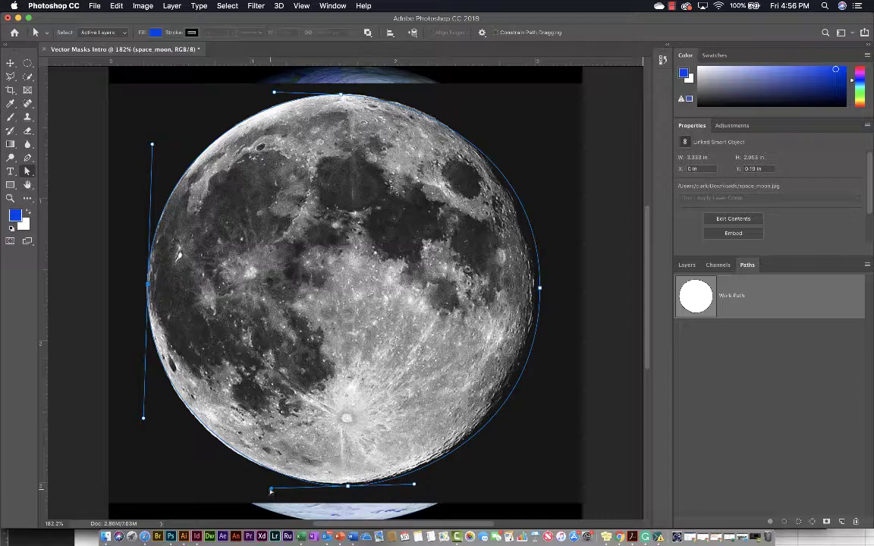
{"action": "left_click_drag", "start_coordinate": [271, 490], "coordinate": [268, 487]}
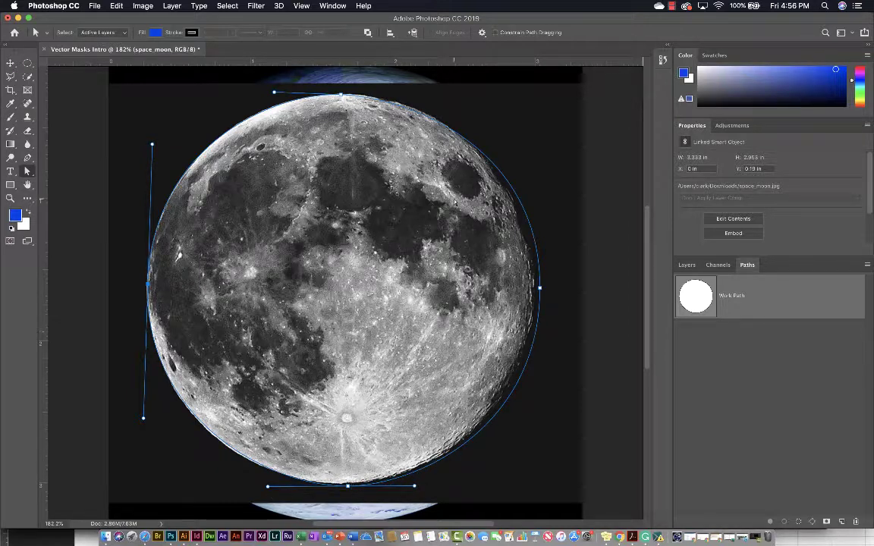
Adjust the top-right and right-side curves to the moon's edge, then deselect the path
{"action": "left_click", "coordinate": [341, 95]}
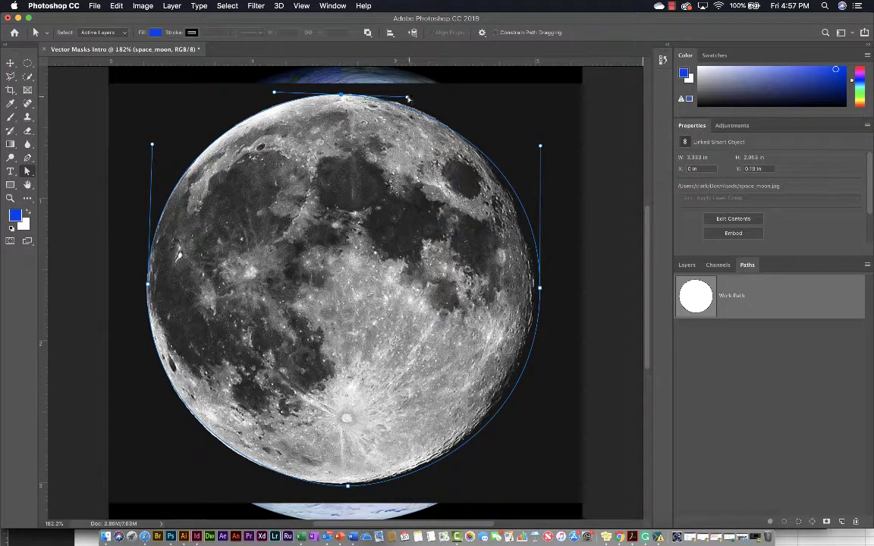
{"action": "left_click_drag", "start_coordinate": [407, 97], "coordinate": [412, 99]}
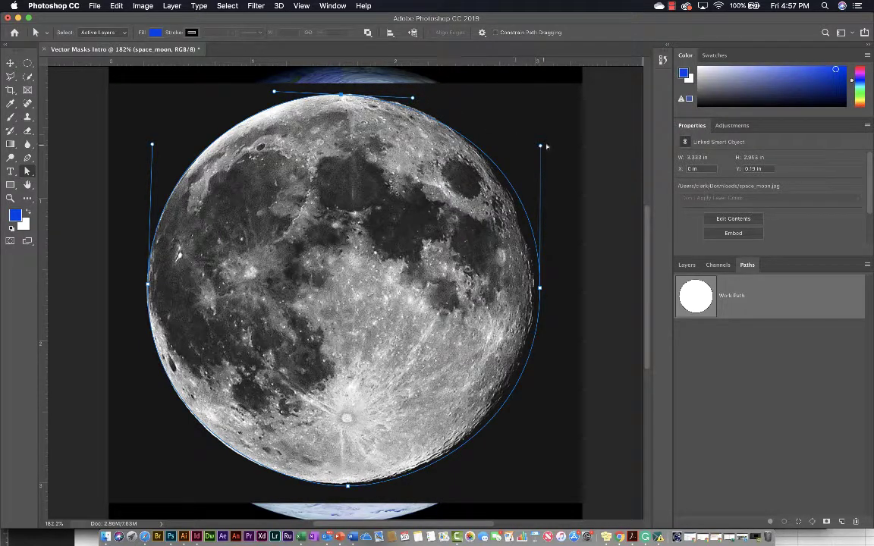
{"action": "left_click_drag", "start_coordinate": [544, 147], "coordinate": [538, 145]}
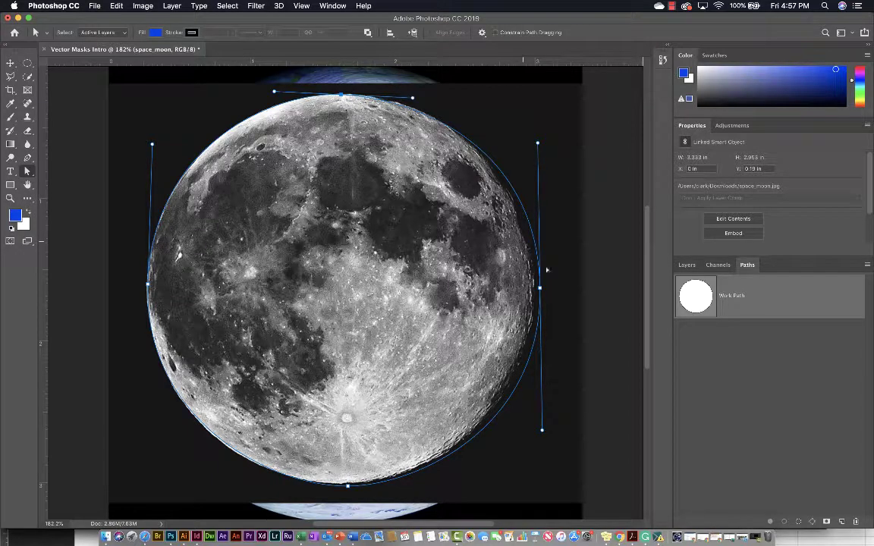
{"action": "left_click", "coordinate": [565, 328]}
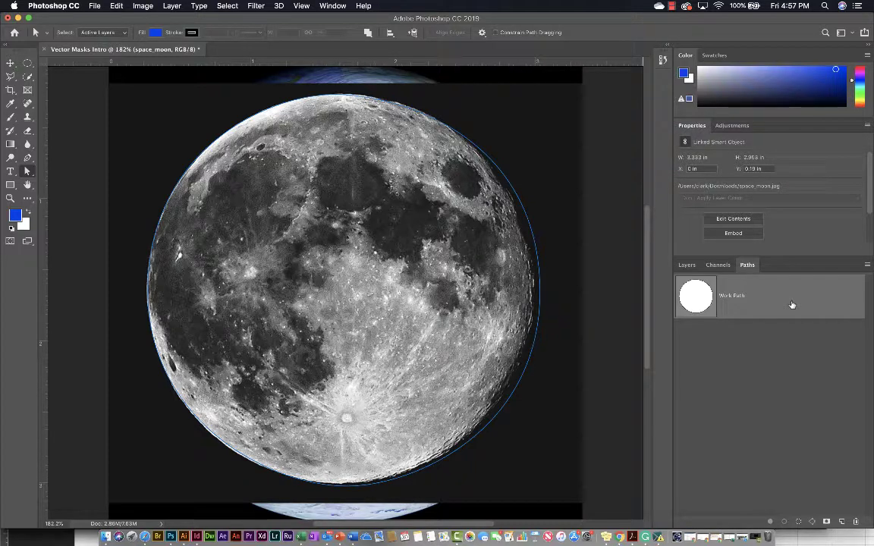
Switch back to the Layers panel showing space_moon above the Earth layer
{"action": "left_click", "coordinate": [685, 268]}
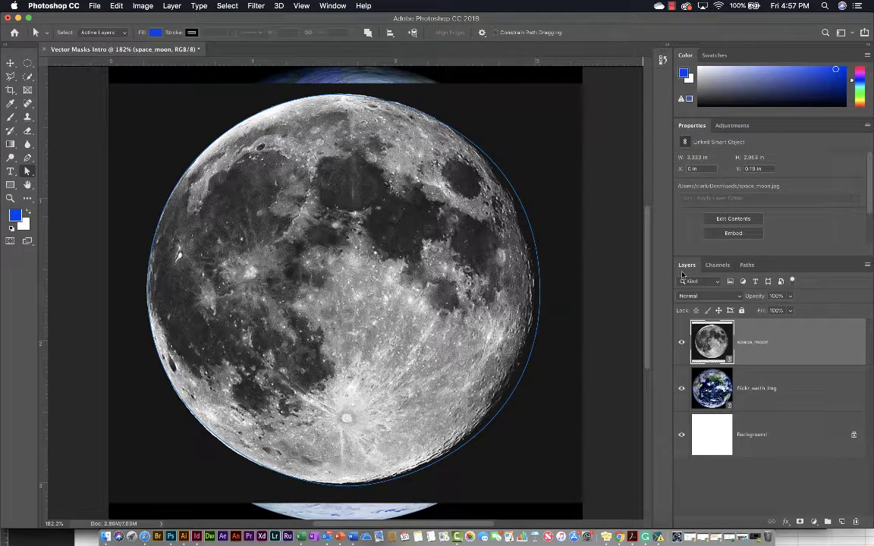
Add a white layer mask to the space_moon layer
{"action": "left_click", "coordinate": [800, 523]}
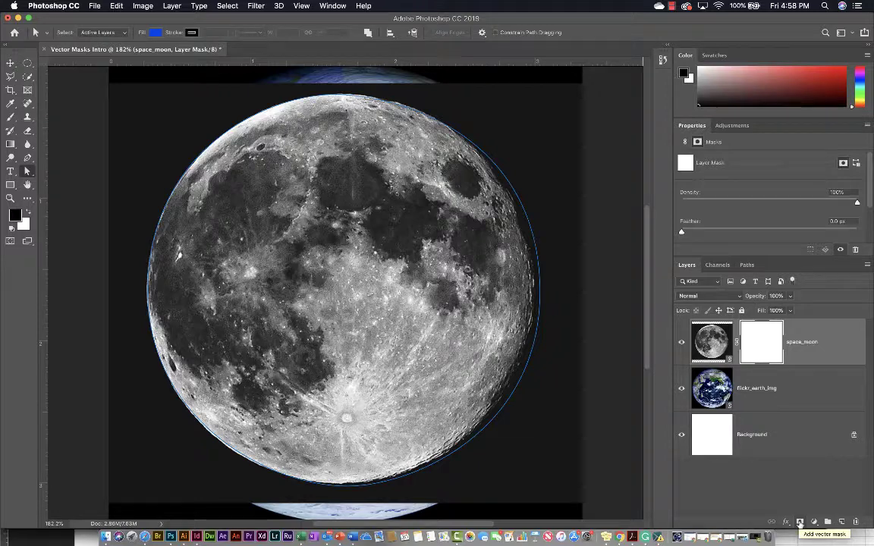
Add a vector mask from the moon path, hide flickr_earth_img, and select the vector mask
{"action": "left_click", "coordinate": [800, 524]}
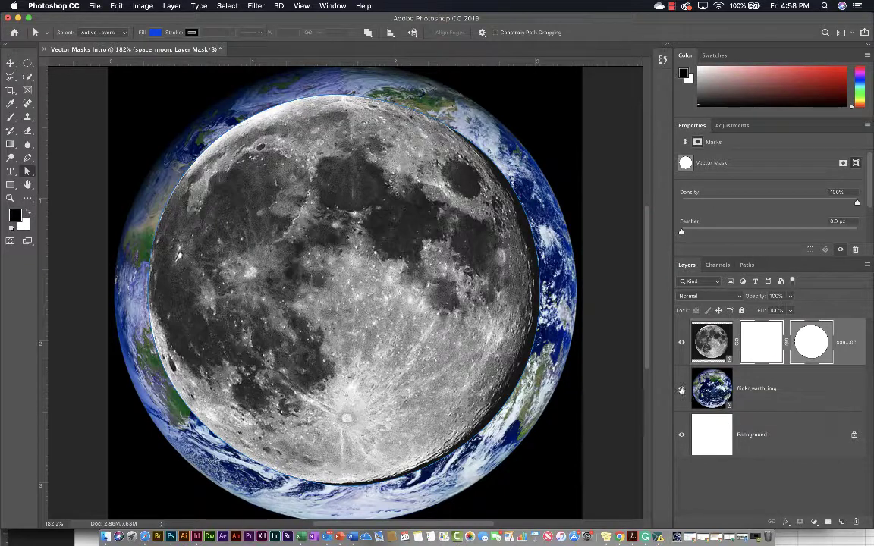
{"action": "left_click", "coordinate": [681, 388]}
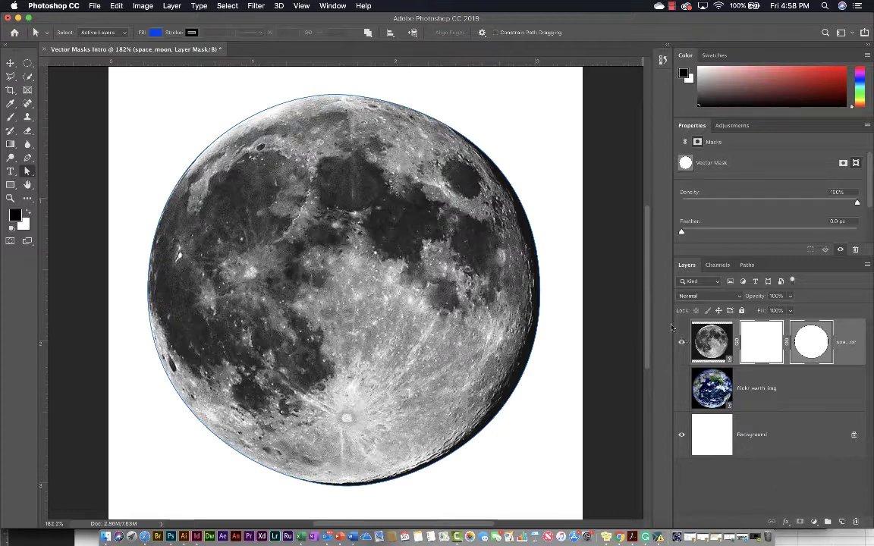
{"action": "left_click_drag", "start_coordinate": [672, 327], "coordinate": [633, 326]}
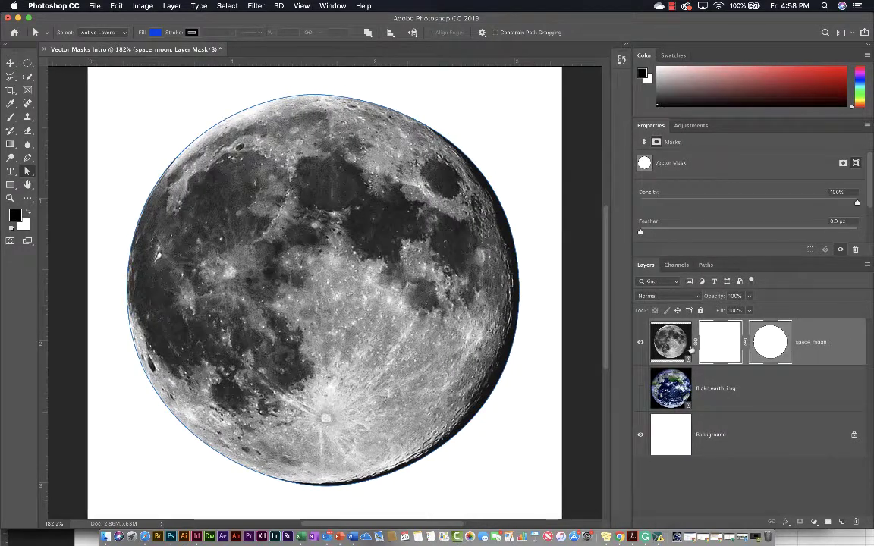
{"action": "left_click", "coordinate": [768, 345]}
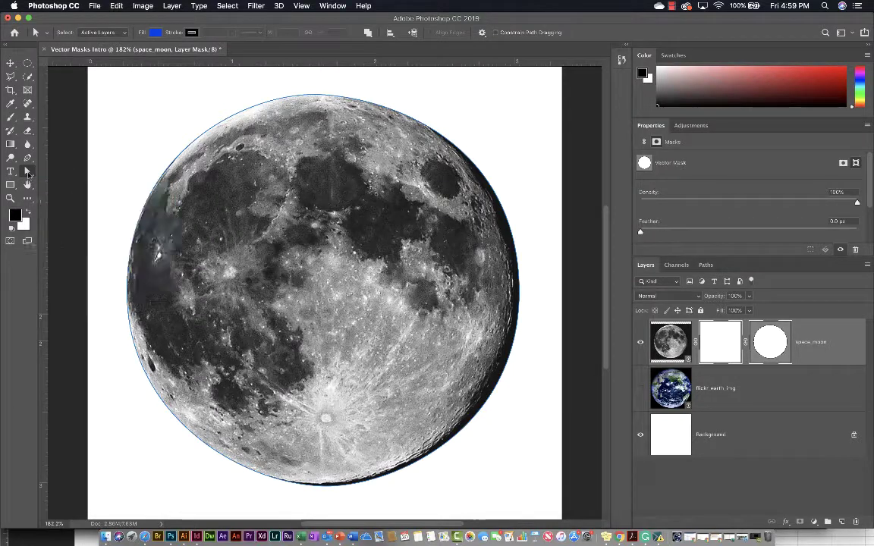
Nudge the bottom anchor of the moon's circular vector mask up two steps so it hugs the moon's lower edge
{"action": "left_click", "coordinate": [29, 174]}
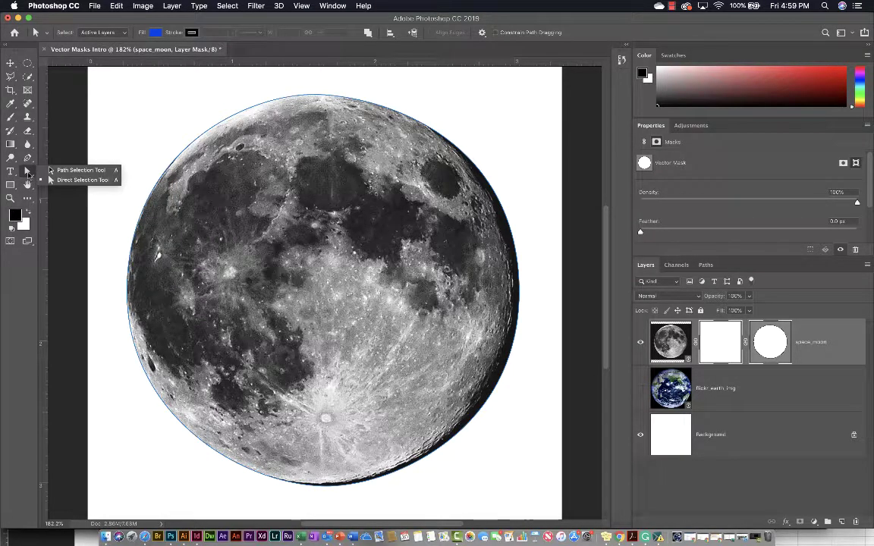
{"action": "left_click", "coordinate": [72, 180]}
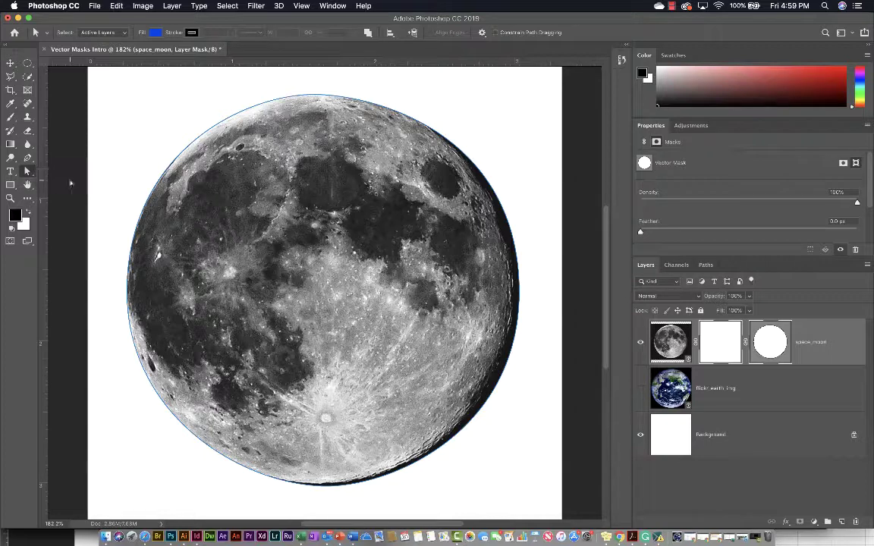
{"action": "left_click", "coordinate": [329, 487]}
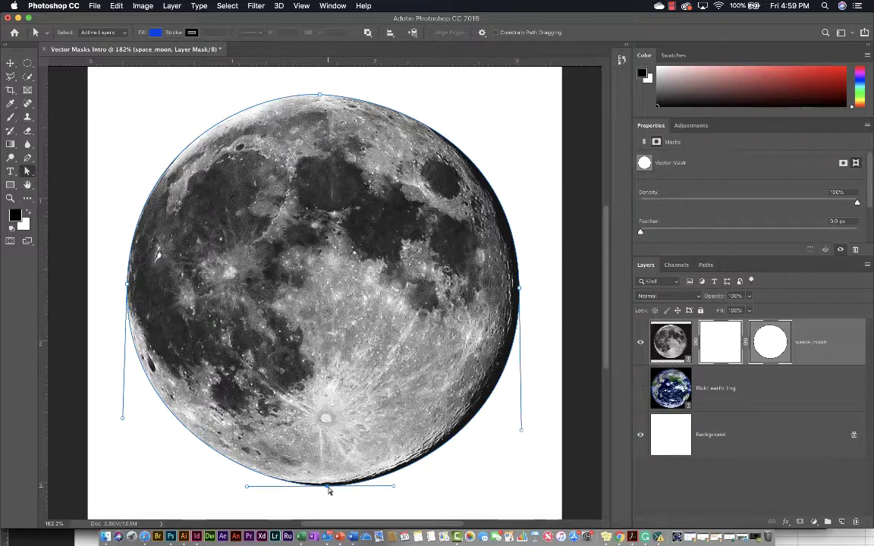
{"action": "left_click", "coordinate": [328, 486]}
{"action": "key", "text": "Up"}
{"action": "key", "text": "Up"}
{"action": "key", "text": "Up"}
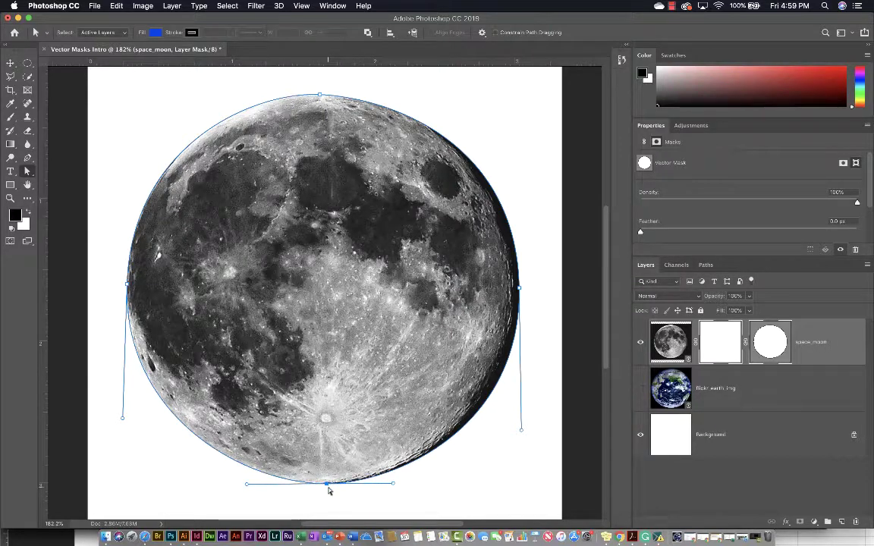
{"action": "key", "text": "Down"}
{"action": "key", "text": "Down"}
{"action": "key", "text": "Down"}
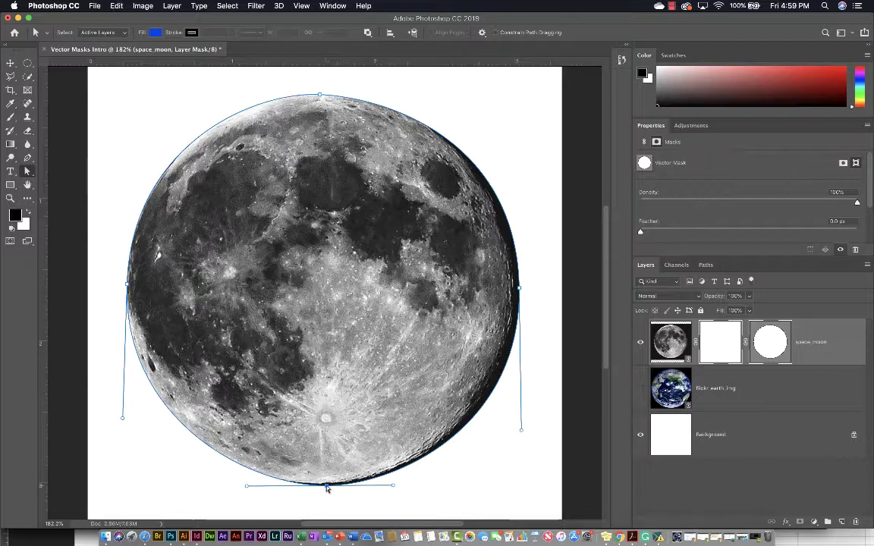
{"action": "key", "text": "Up"}
{"action": "key", "text": "Up"}
{"action": "key", "text": "Up"}
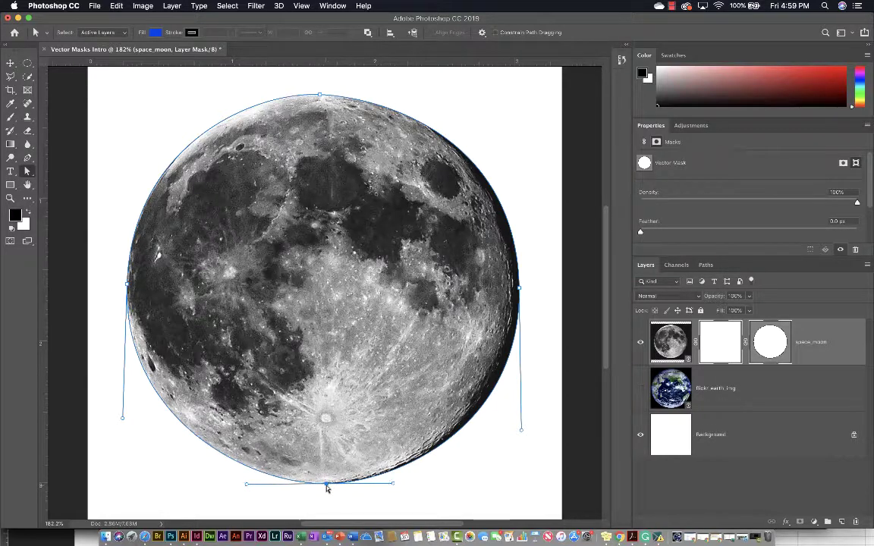
{"action": "key", "text": "Up"}
{"action": "key", "text": "Up"}
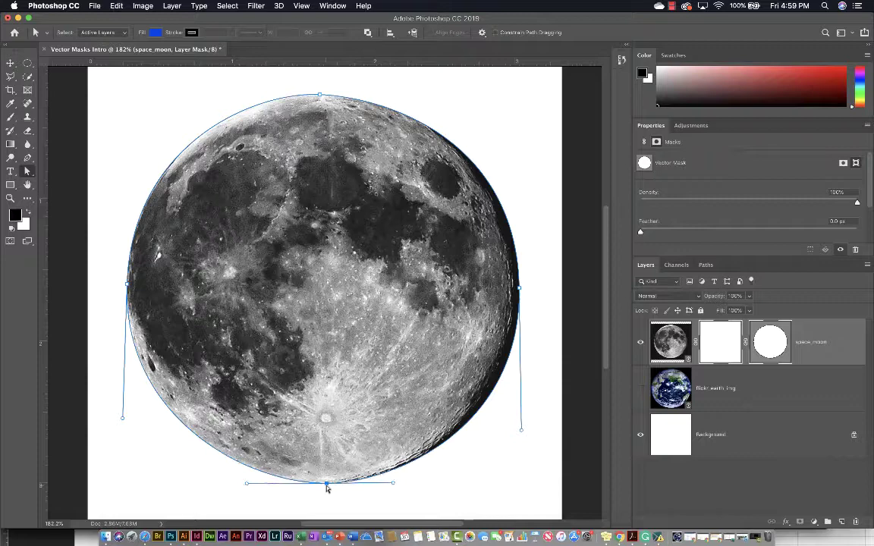
{"action": "left_click", "coordinate": [492, 497]}
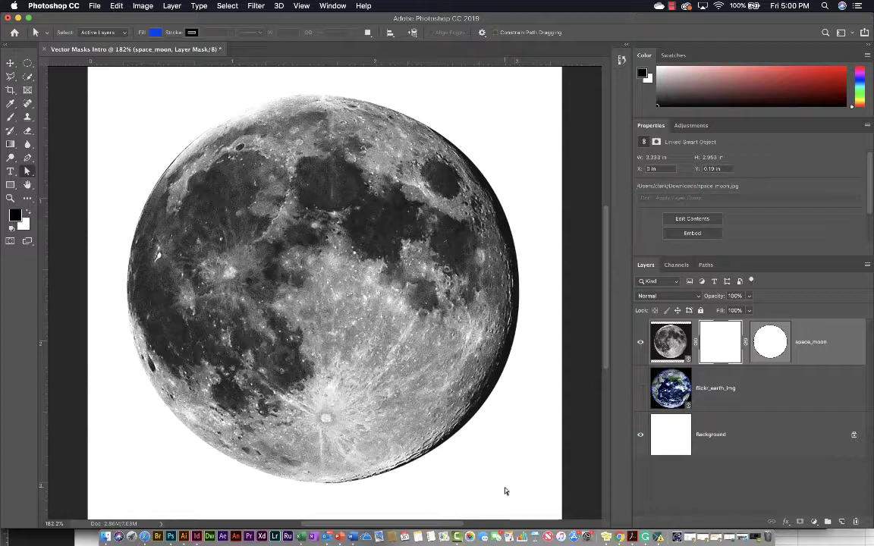
Scale the masked moon down to about 90% and shift it right to centre it on the canvas
{"action": "key", "text": "v"}
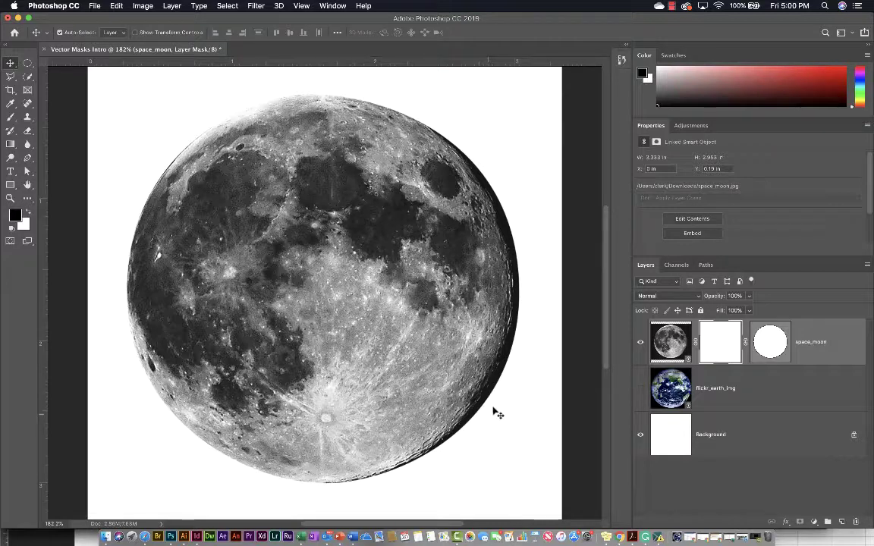
{"action": "key", "text": "super+t"}
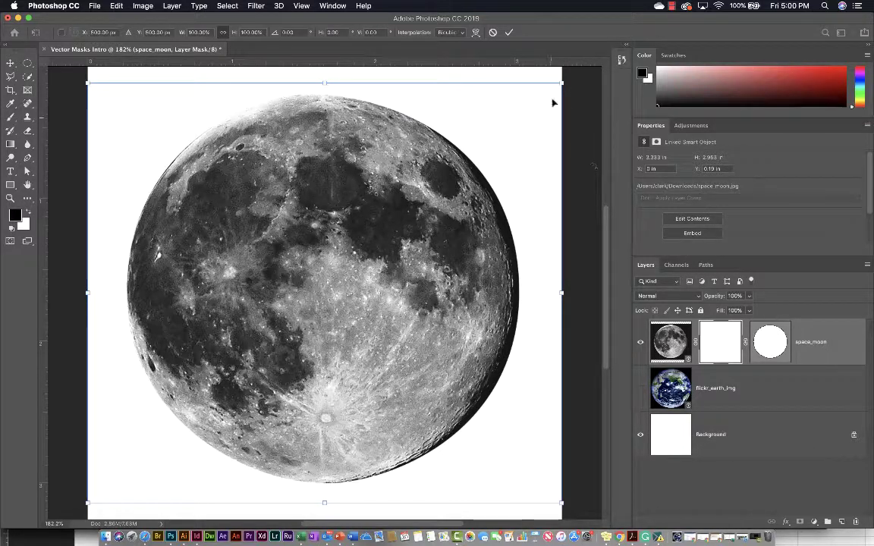
{"action": "left_click_drag", "start_coordinate": [561, 82], "coordinate": [516, 123]}
{"action": "left_click_drag", "start_coordinate": [429, 178], "coordinate": [451, 158]}
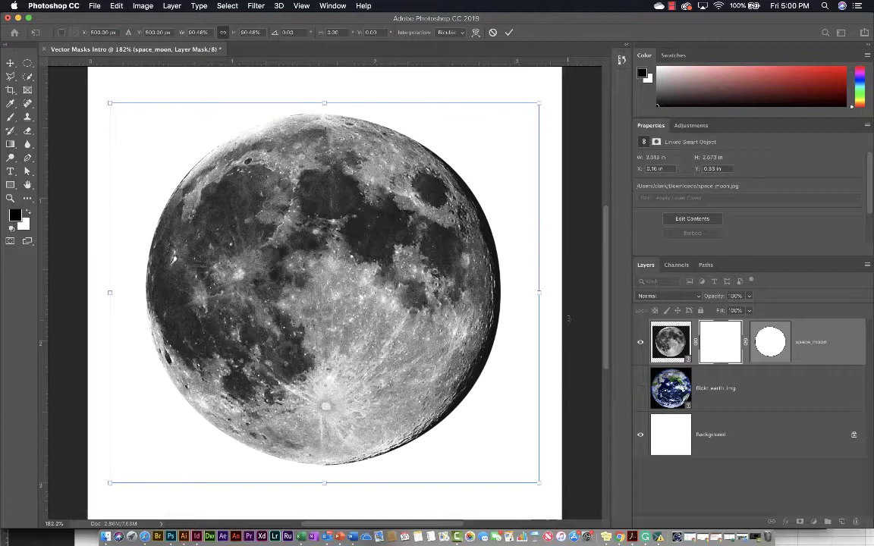
{"action": "key", "text": "Return"}
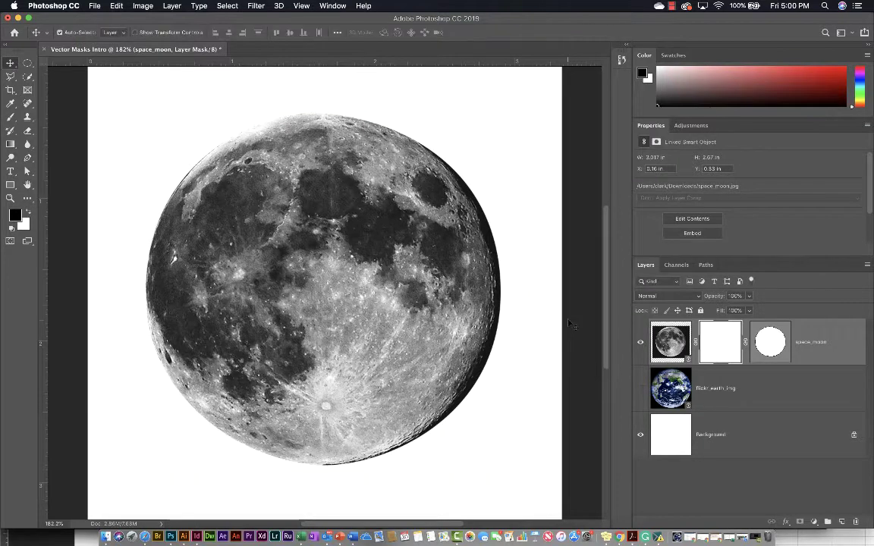
Turn the flickr_earth_img layer's visibility back on so Earth shows behind the moon
{"action": "left_click", "coordinate": [718, 392]}
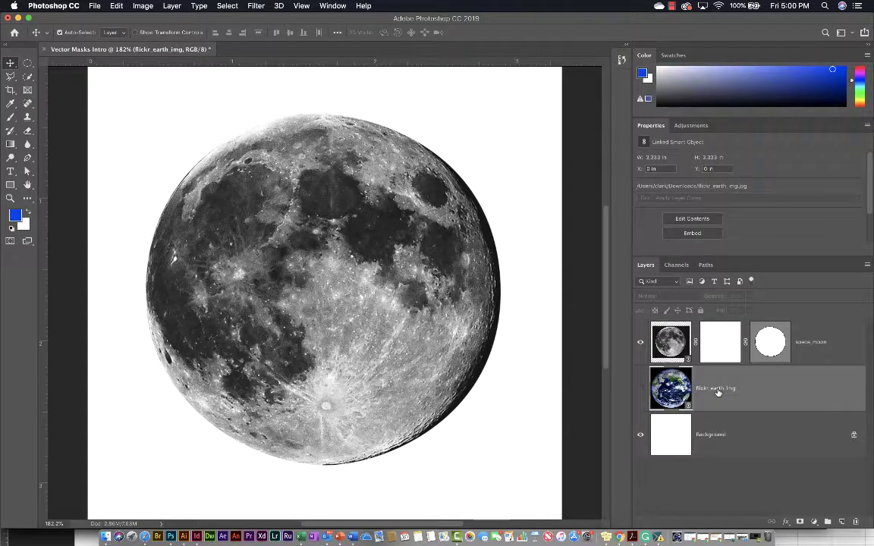
{"action": "left_click", "coordinate": [641, 390]}
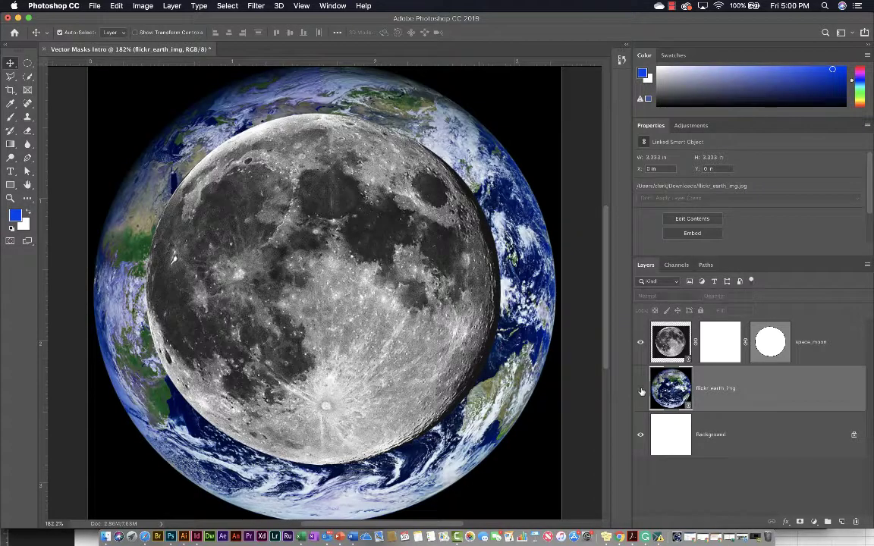
{"action": "left_click", "coordinate": [641, 390]}
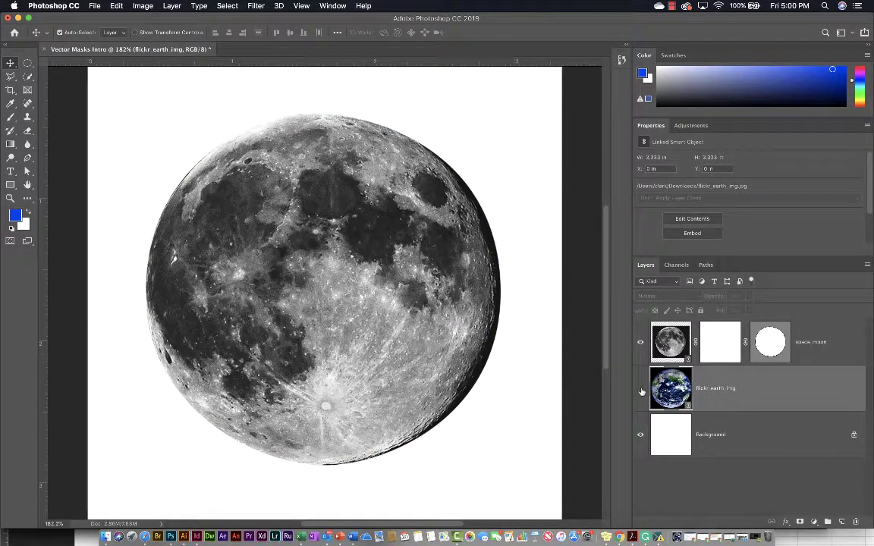
{"action": "left_click", "coordinate": [641, 390]}
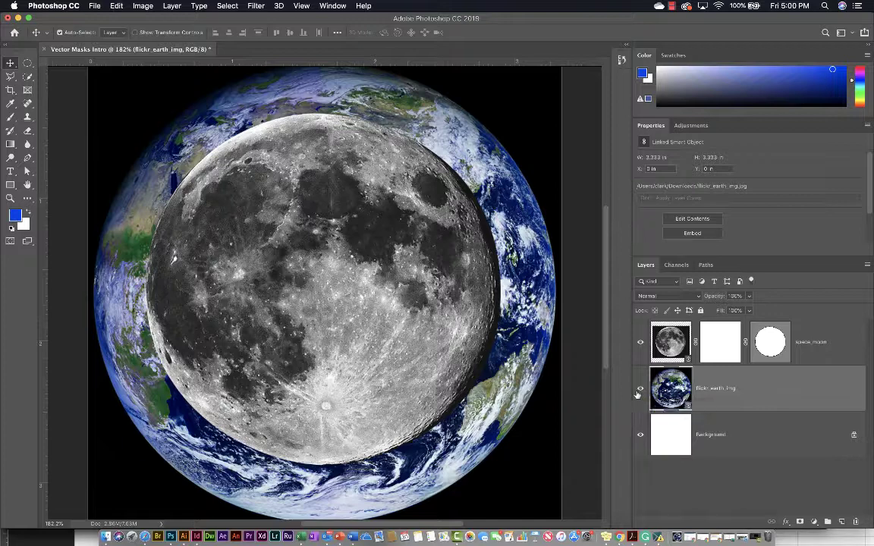
Shrink the Earth image and nudge it down and left so it sits centred behind the moon
{"action": "key", "text": "super+t"}
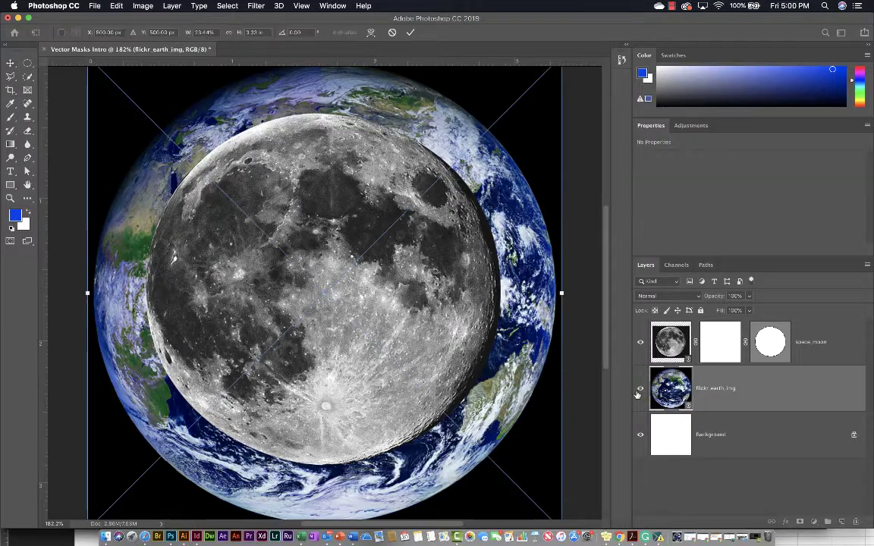
{"action": "scroll", "coordinate": [577, 277], "scroll_direction": "up", "scroll_amount": 2}
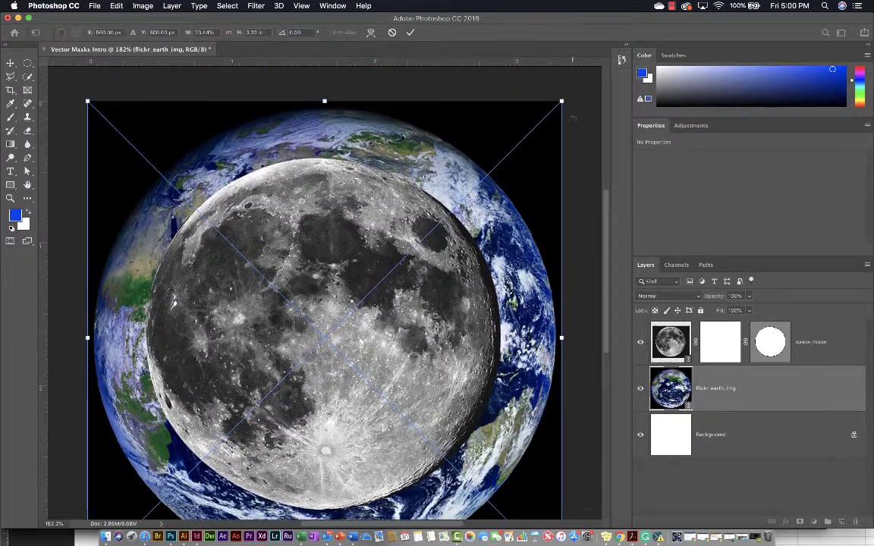
{"action": "left_click_drag", "start_coordinate": [561, 101], "coordinate": [453, 214]}
{"action": "left_click_drag", "start_coordinate": [152, 445], "coordinate": [201, 387]}
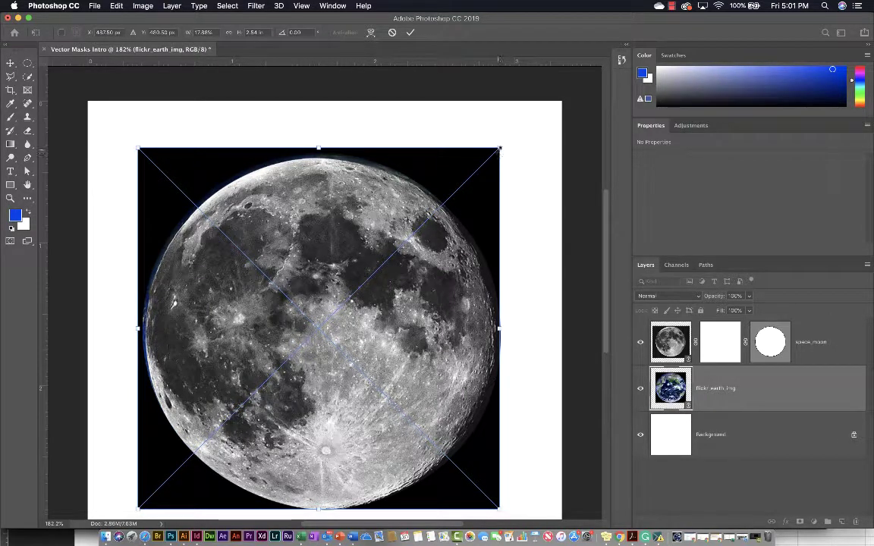
{"action": "left_click_drag", "start_coordinate": [499, 148], "coordinate": [492, 173]}
{"action": "key", "text": "Down"}
{"action": "key", "text": "Down"}
{"action": "key", "text": "Down"}
{"action": "key", "text": "Down"}
{"action": "key", "text": "Down"}
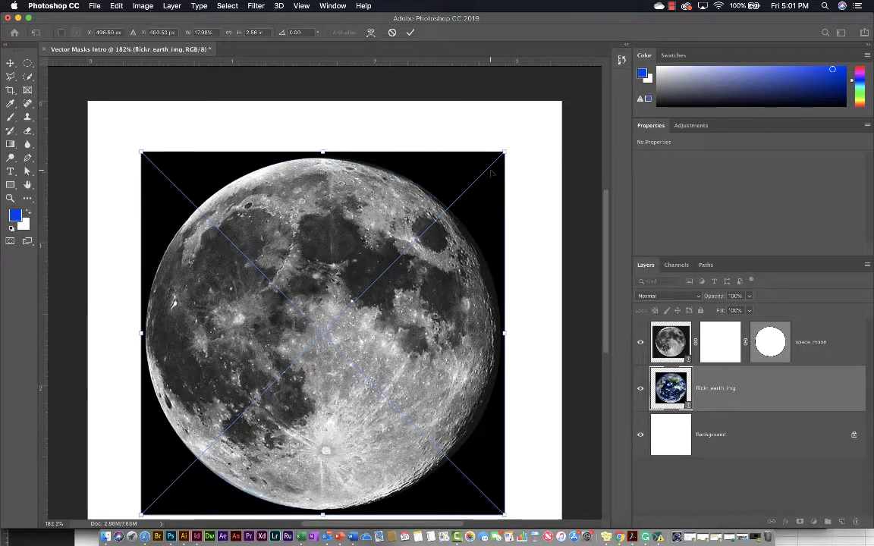
{"action": "key", "text": "Left"}
{"action": "key", "text": "Left"}
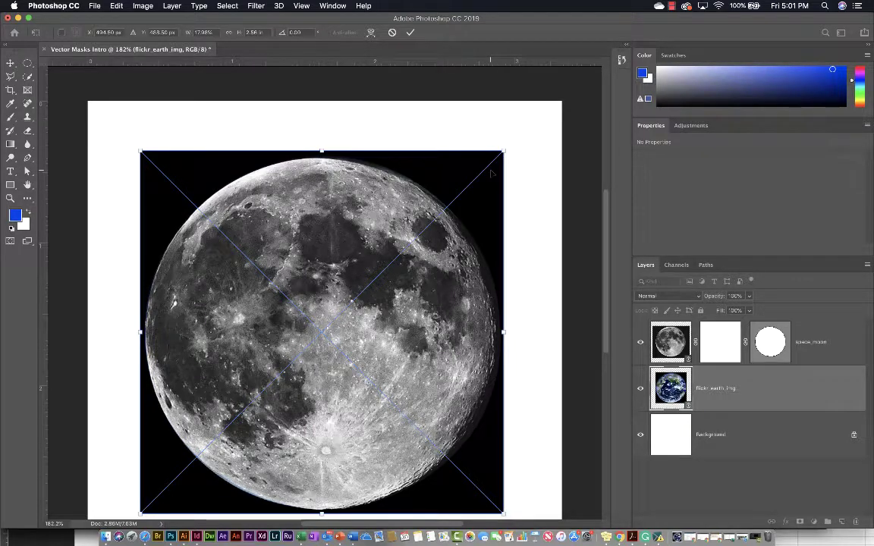
{"action": "key", "text": "Left"}
{"action": "key", "text": "Left"}
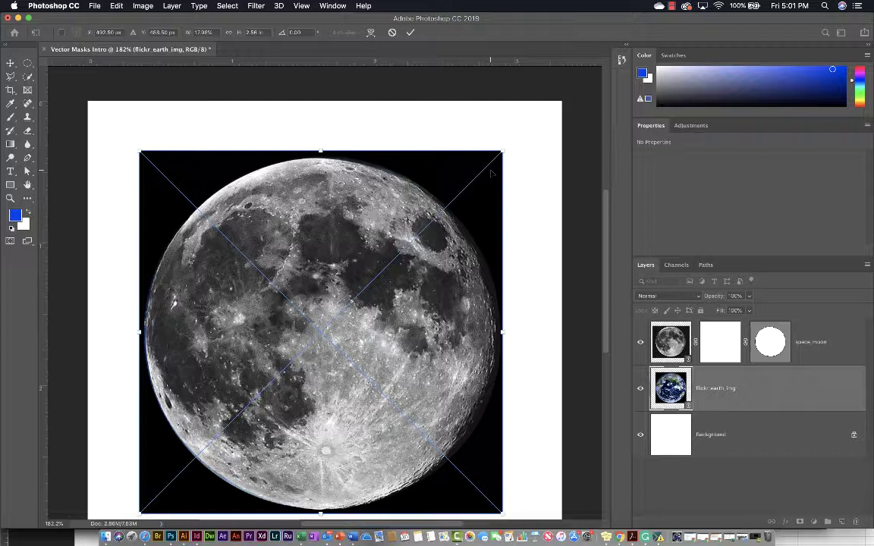
{"action": "key", "text": "Return"}
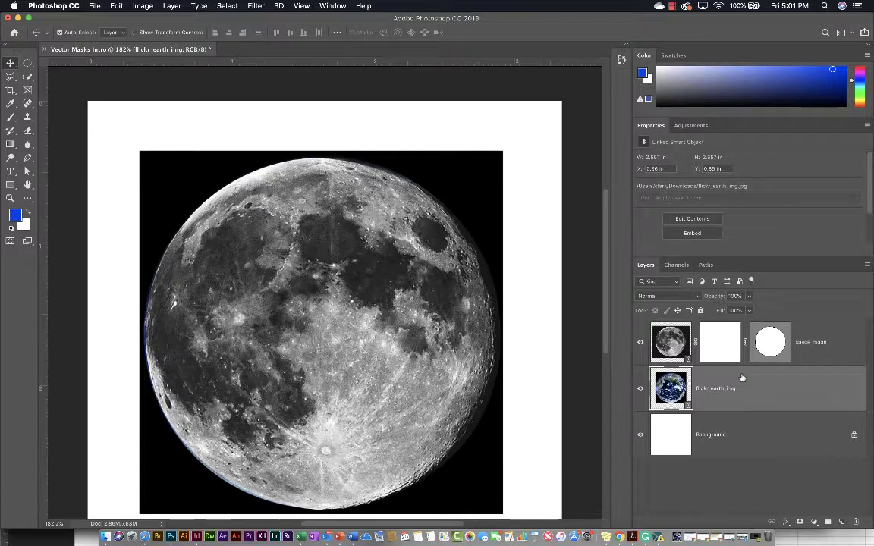
Duplicate space_moon's circular vector mask onto the flickr_earth_img layer by Option-dragging it
{"action": "left_click", "coordinate": [640, 342]}
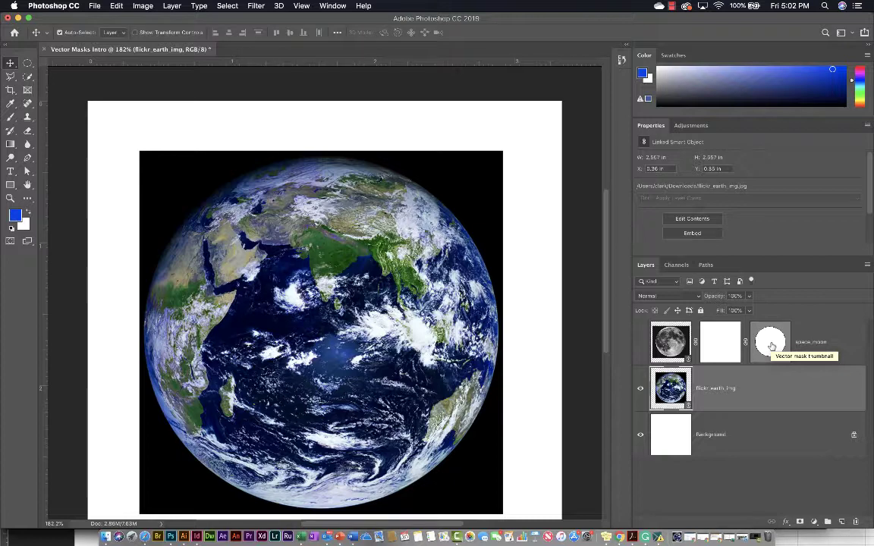
{"action": "left_click", "coordinate": [639, 343]}
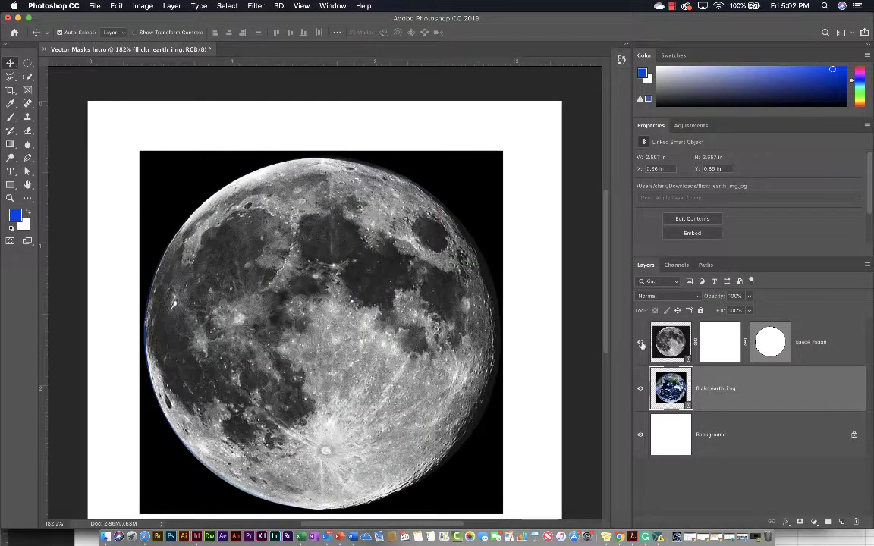
{"action": "left_click", "coordinate": [779, 343]}
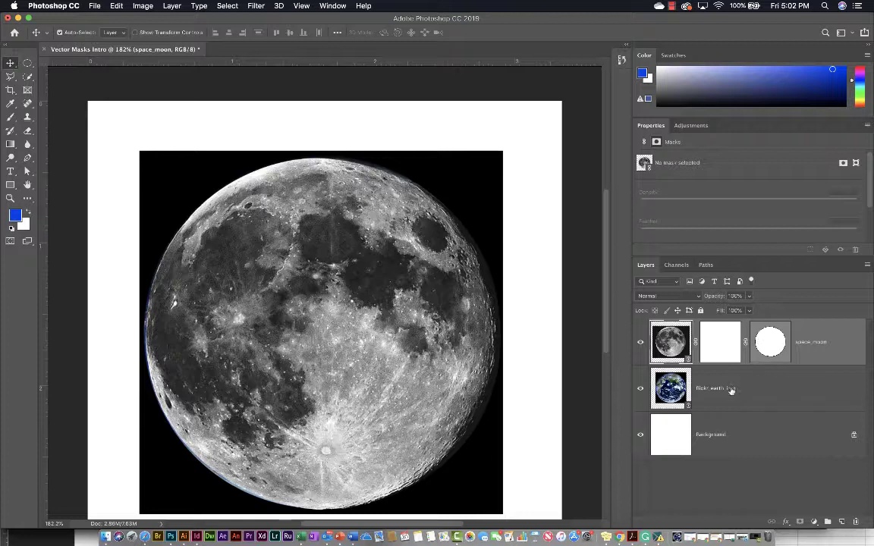
{"action": "left_click", "coordinate": [779, 348]}
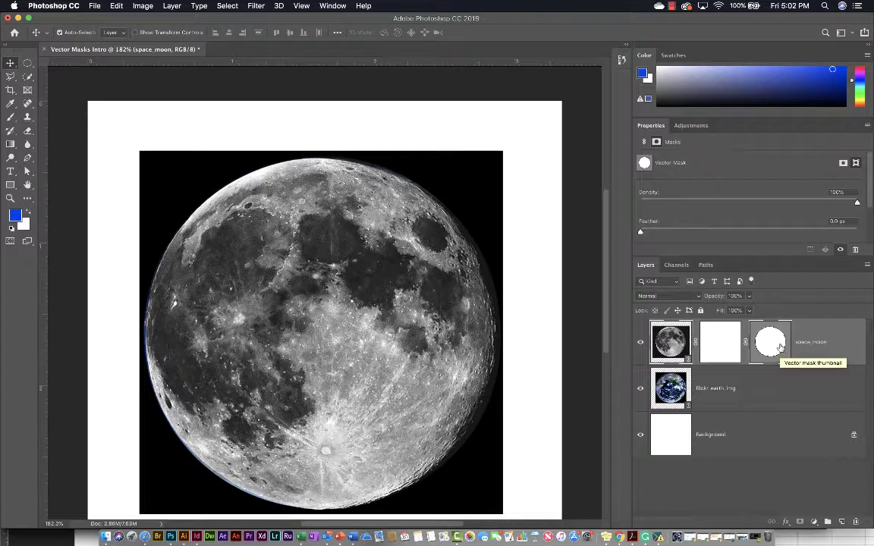
{"action": "left_click_drag", "start_coordinate": [780, 348], "coordinate": [719, 390]}
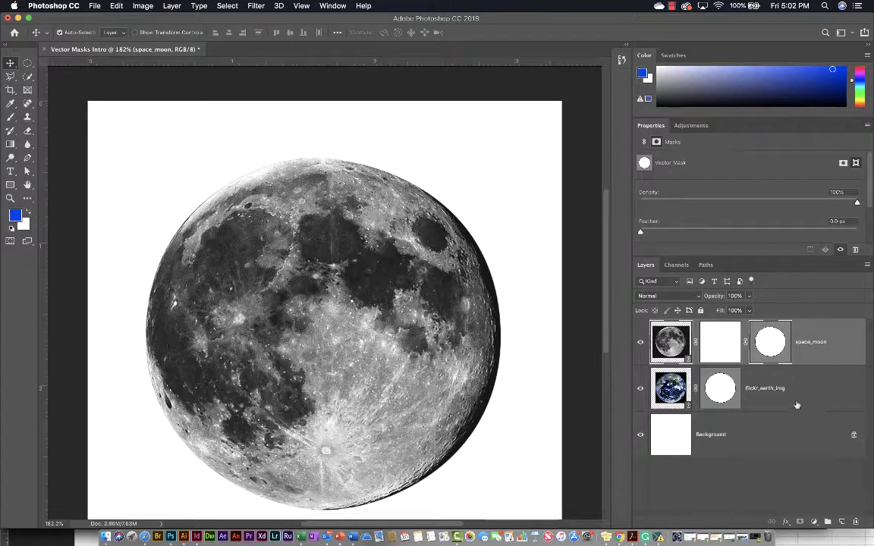
Target the space_moon layer mask and pick the Gradient tool
{"action": "left_click", "coordinate": [728, 344]}
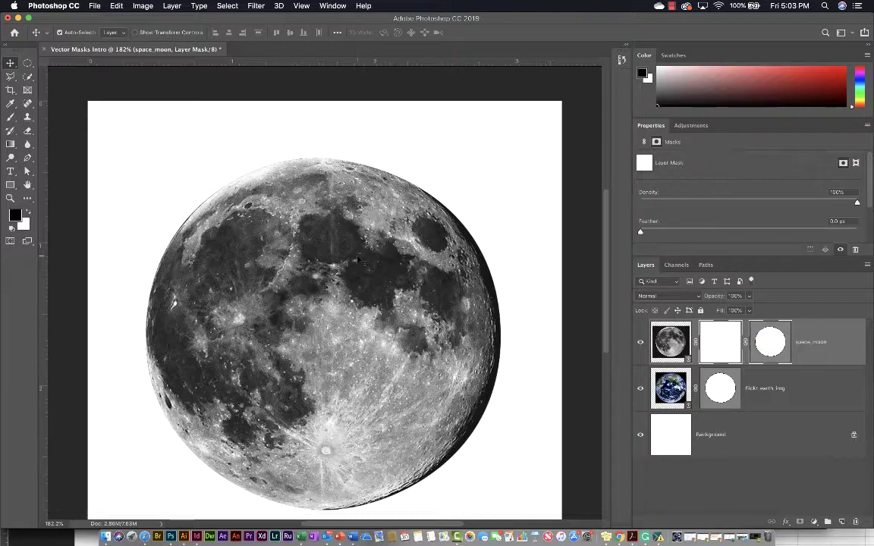
{"action": "left_click", "coordinate": [10, 144]}
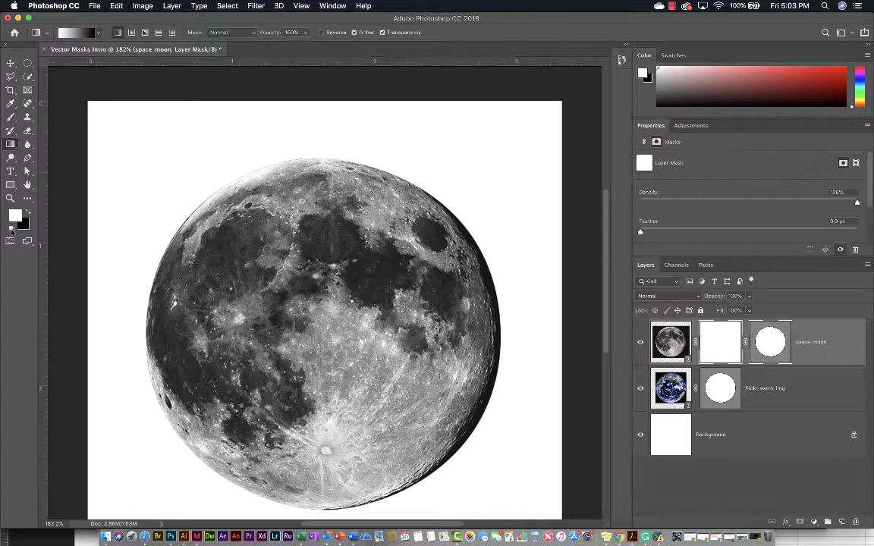
Make white the foreground colour with black as the background
{"action": "key", "text": "x"}
{"action": "left_click", "coordinate": [28, 213]}
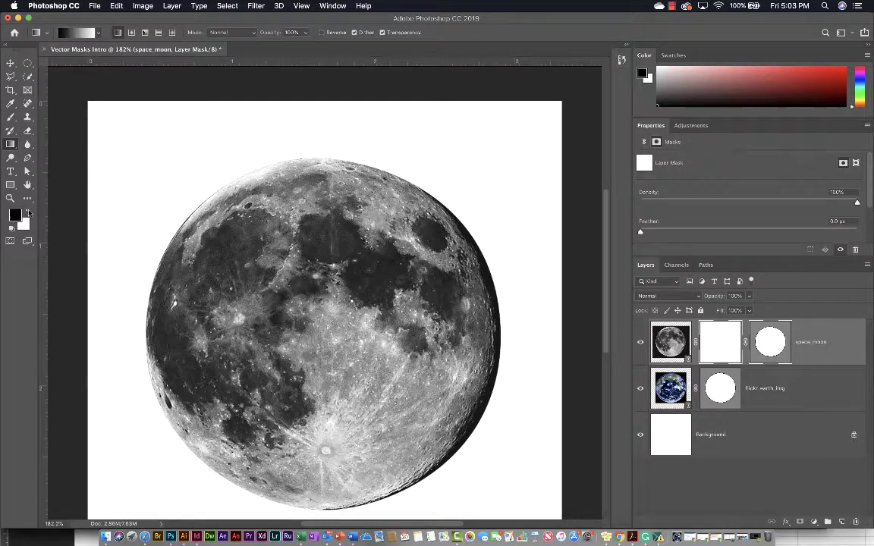
{"action": "left_click", "coordinate": [28, 212]}
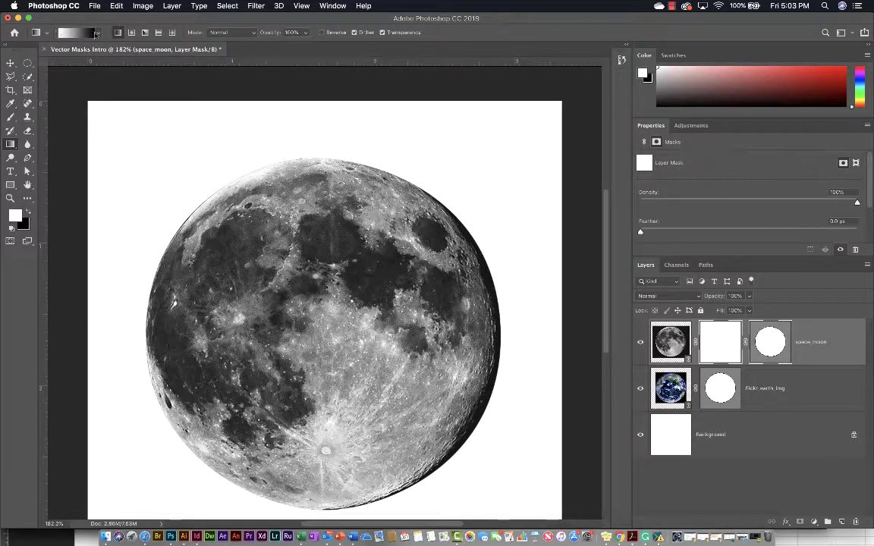
Confirm the Foreground to Background gradient preset and review the Linear gradient style
{"action": "left_click", "coordinate": [97, 33]}
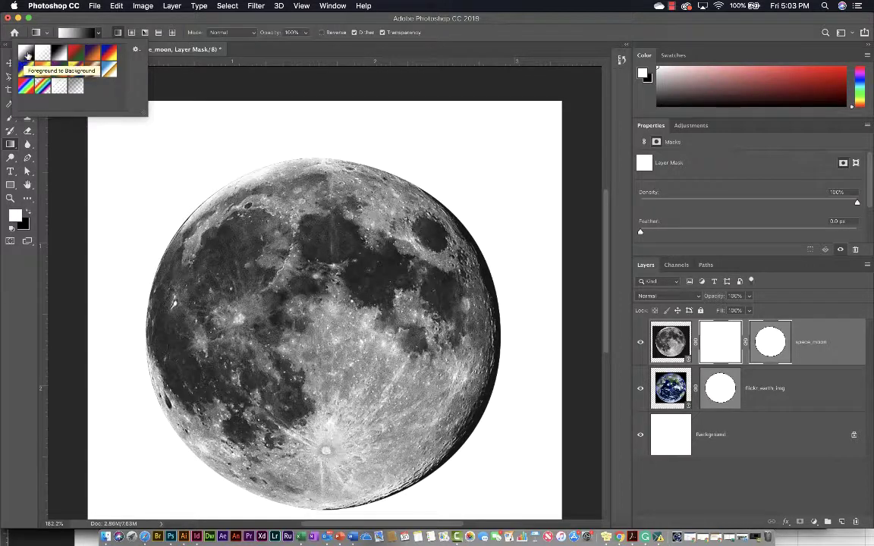
{"action": "left_click", "coordinate": [98, 34]}
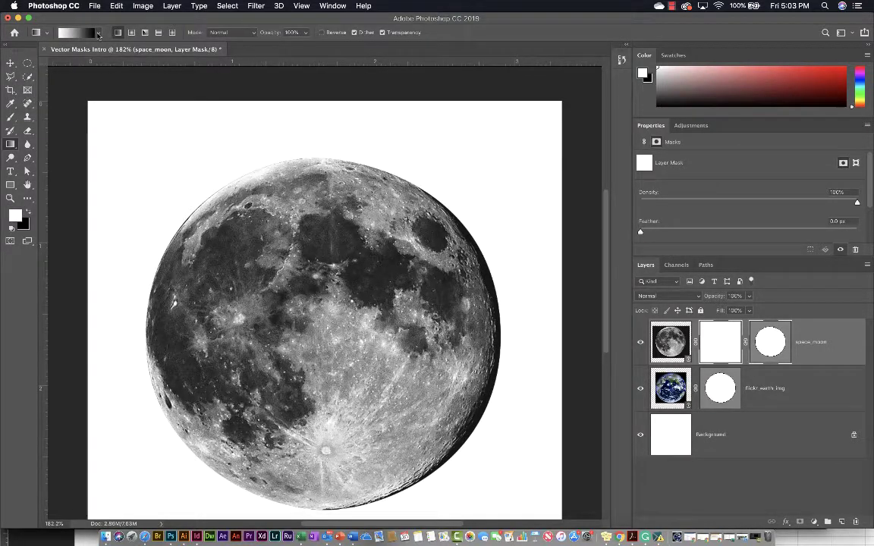
{"action": "left_click", "coordinate": [98, 34]}
{"action": "left_click", "coordinate": [97, 34]}
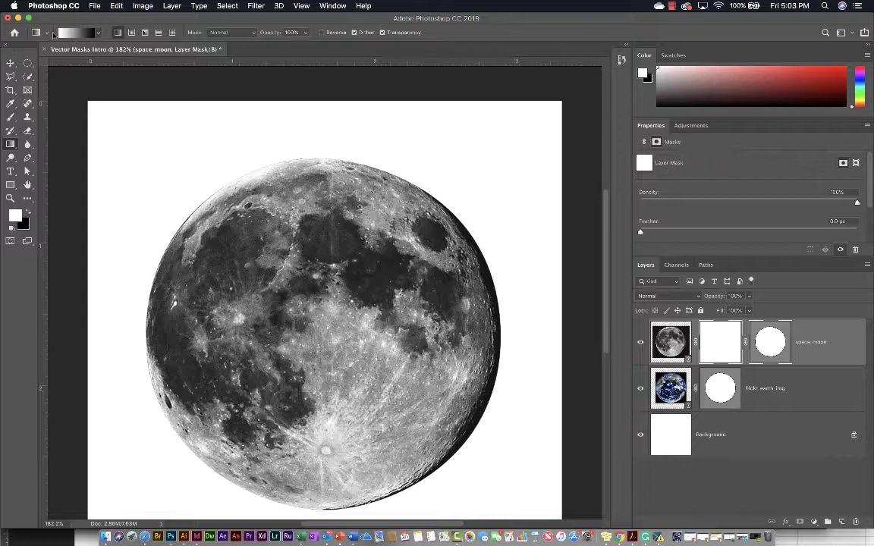
{"action": "left_click", "coordinate": [98, 32]}
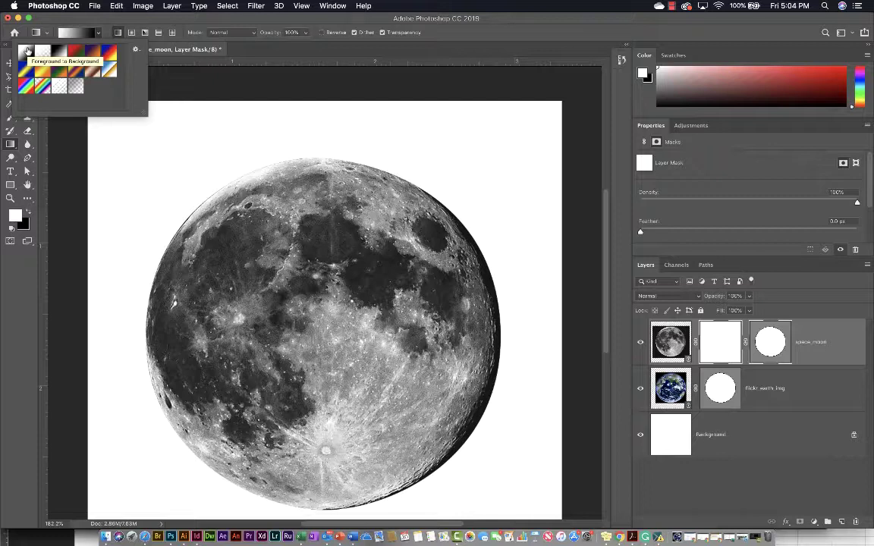
{"action": "left_click", "coordinate": [75, 25]}
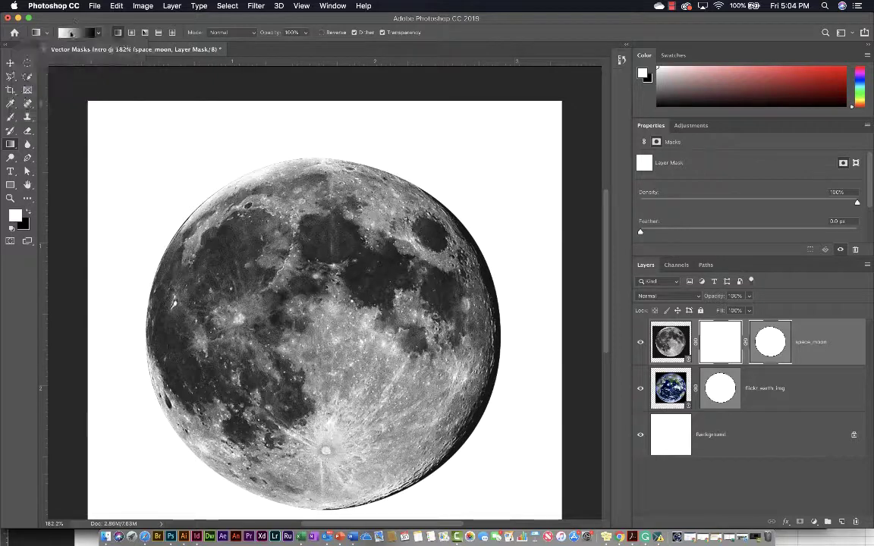
{"action": "left_click", "coordinate": [132, 35]}
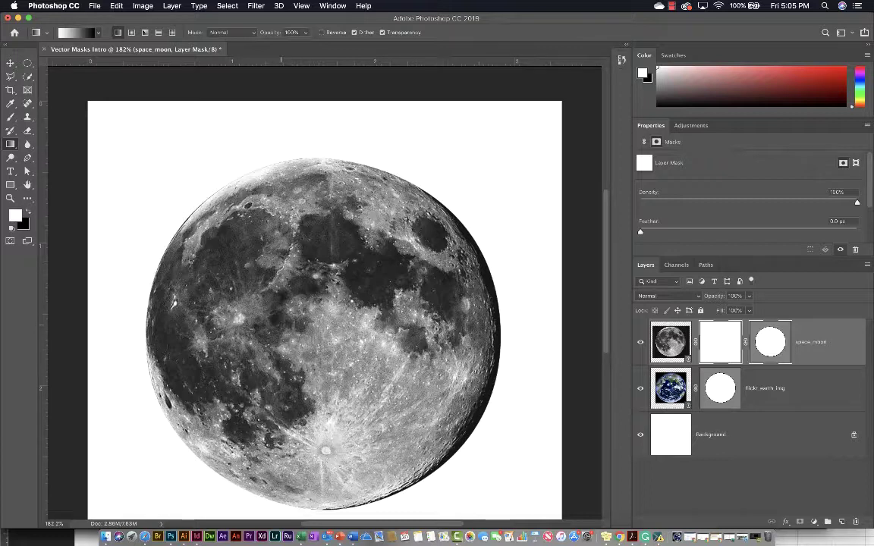
Paint a wide horizontal gradient on the moon's mask so its right half fades into Earth
{"action": "left_click_drag", "start_coordinate": [281, 326], "coordinate": [374, 325]}
{"action": "left_click_drag", "start_coordinate": [374, 325], "coordinate": [374, 325]}
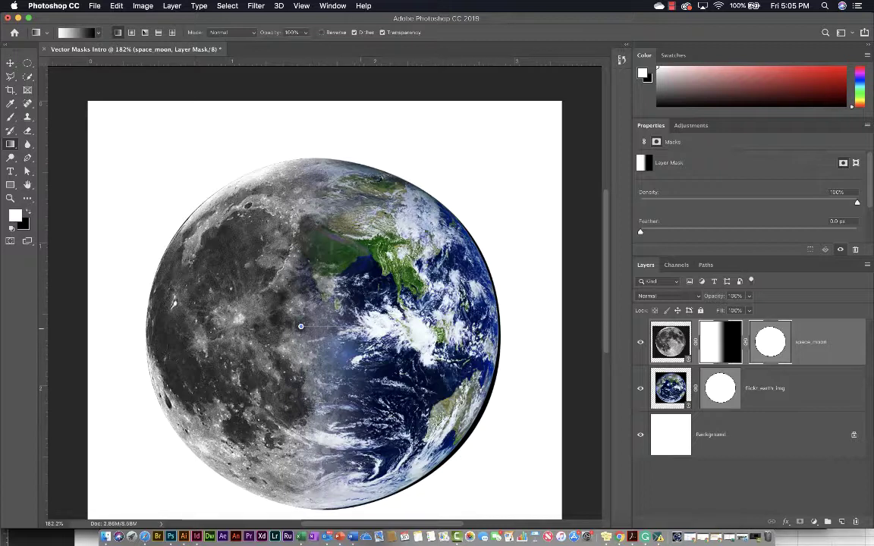
{"action": "left_click_drag", "start_coordinate": [301, 326], "coordinate": [328, 297]}
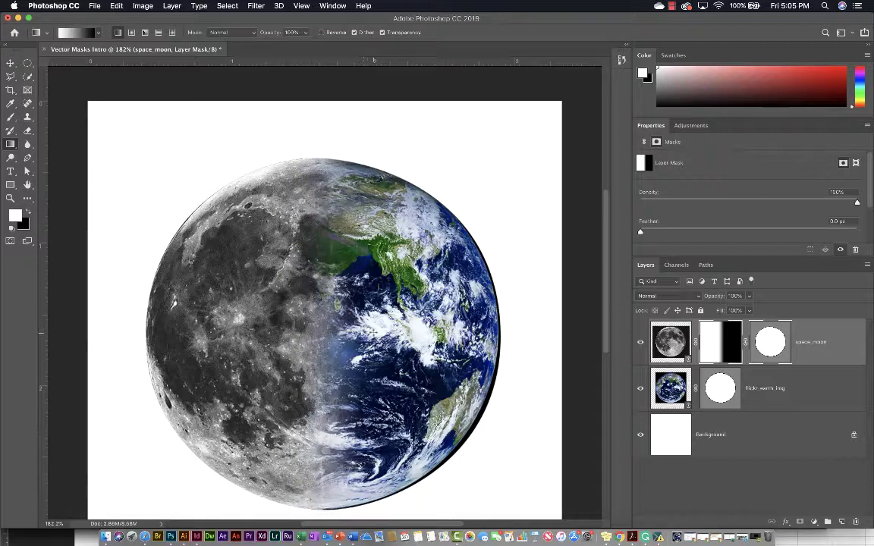
{"action": "key", "text": "super+i"}
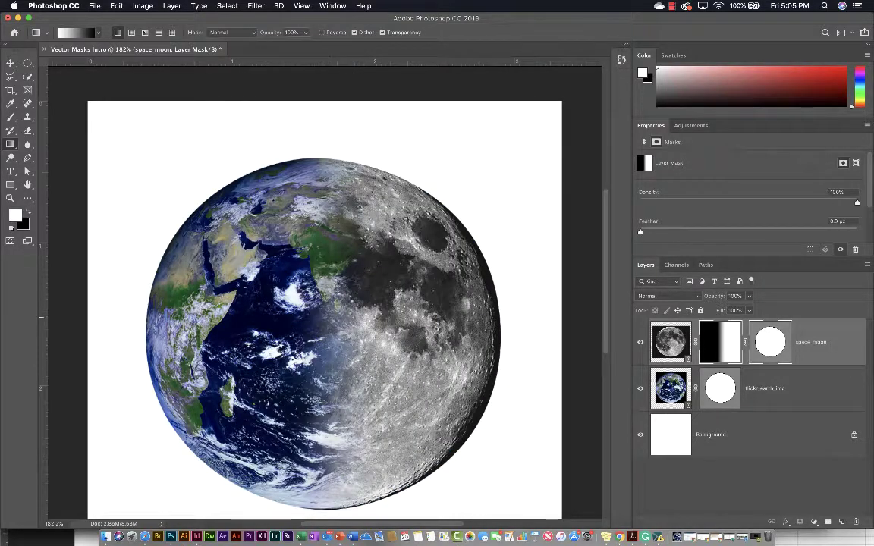
{"action": "left_click_drag", "start_coordinate": [295, 307], "coordinate": [297, 347]}
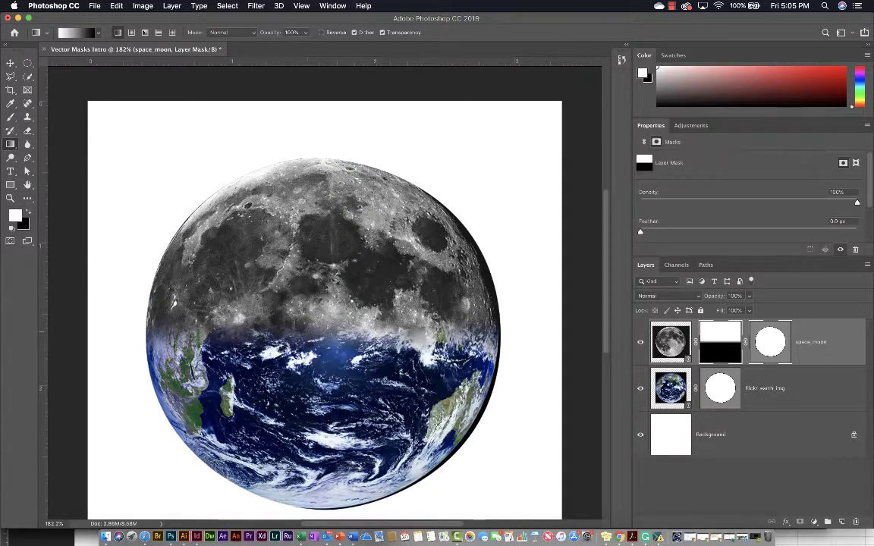
{"action": "left_click_drag", "start_coordinate": [307, 332], "coordinate": [321, 300]}
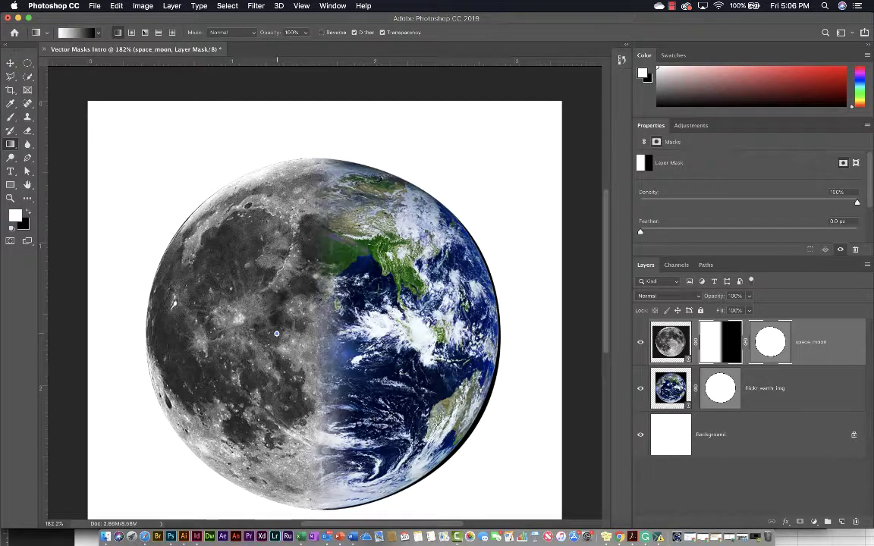
{"action": "left_click_drag", "start_coordinate": [302, 300], "coordinate": [345, 301]}
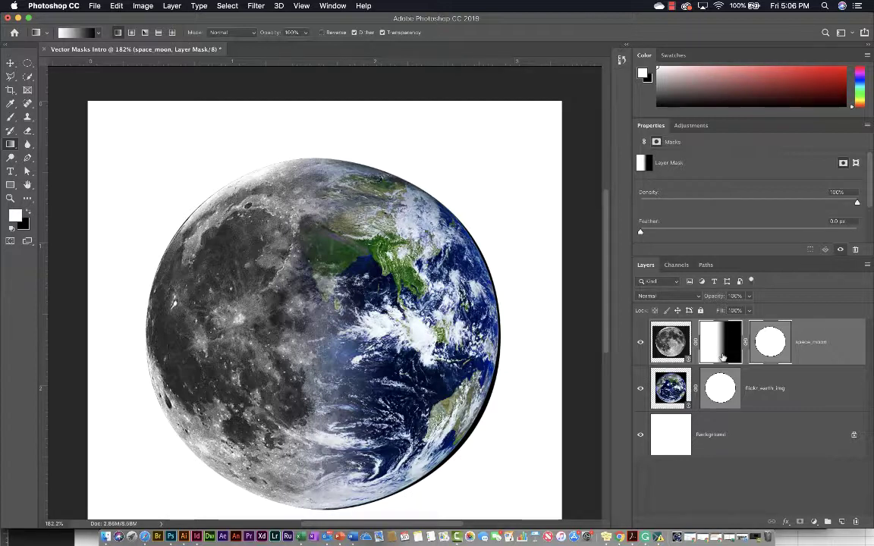
Select the moon's vector mask, then make the Background layer active
{"action": "left_click", "coordinate": [766, 353]}
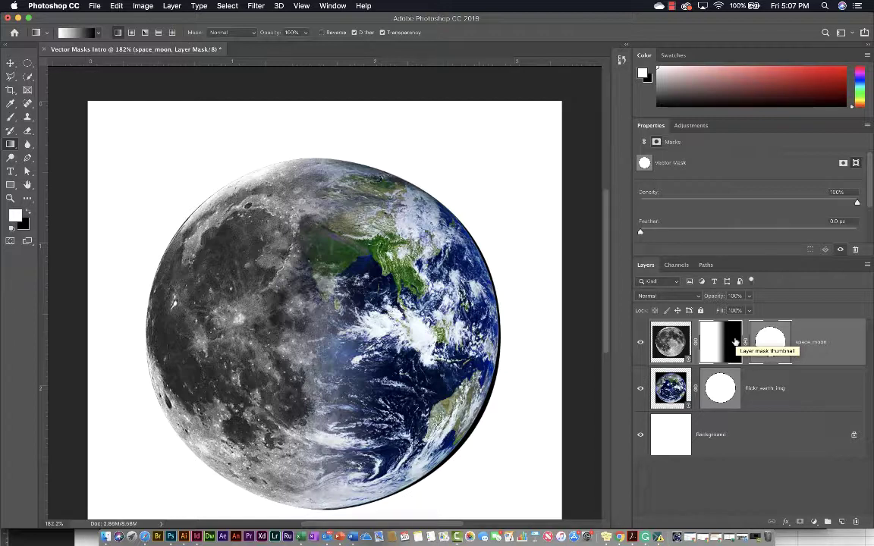
{"action": "left_click", "coordinate": [735, 436]}
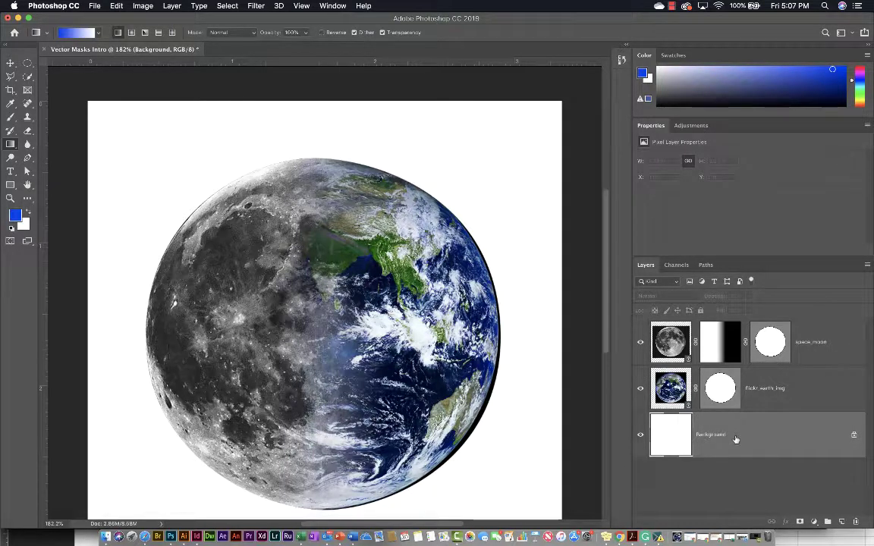
Open Edit > Fill for the Background layer and set Contents to Color
{"action": "left_click", "coordinate": [116, 5]}
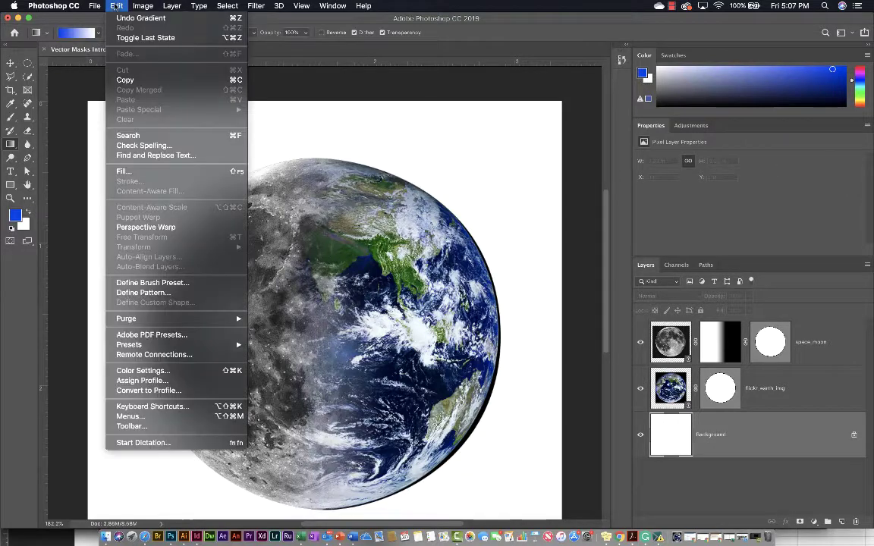
{"action": "left_click", "coordinate": [129, 172]}
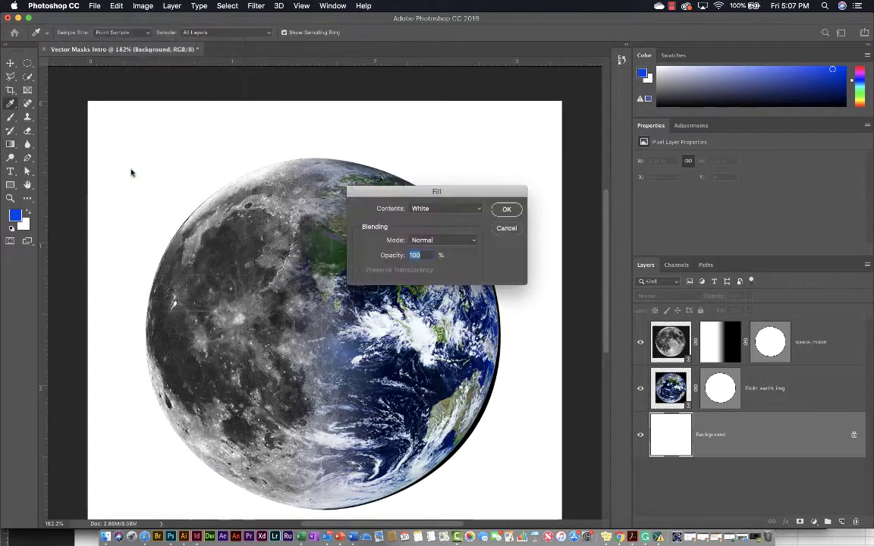
{"action": "left_click", "coordinate": [467, 209]}
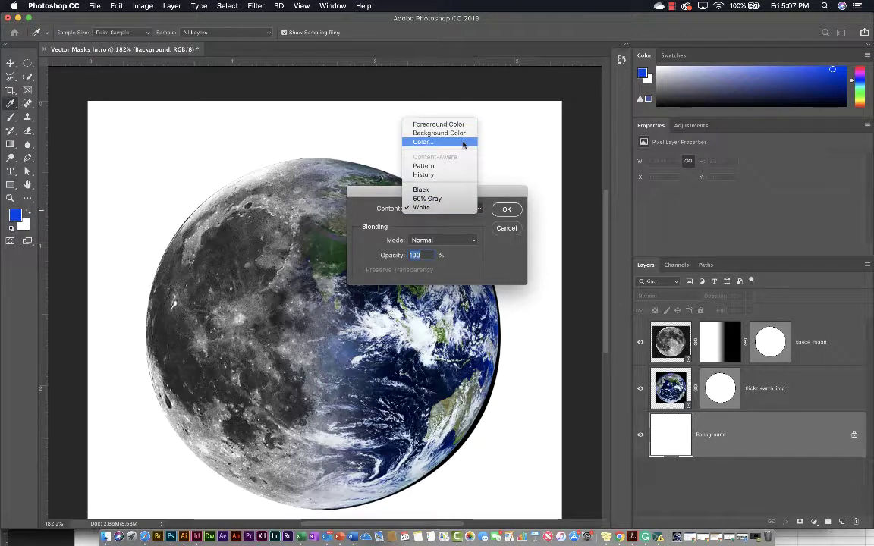
{"action": "left_click", "coordinate": [480, 210]}
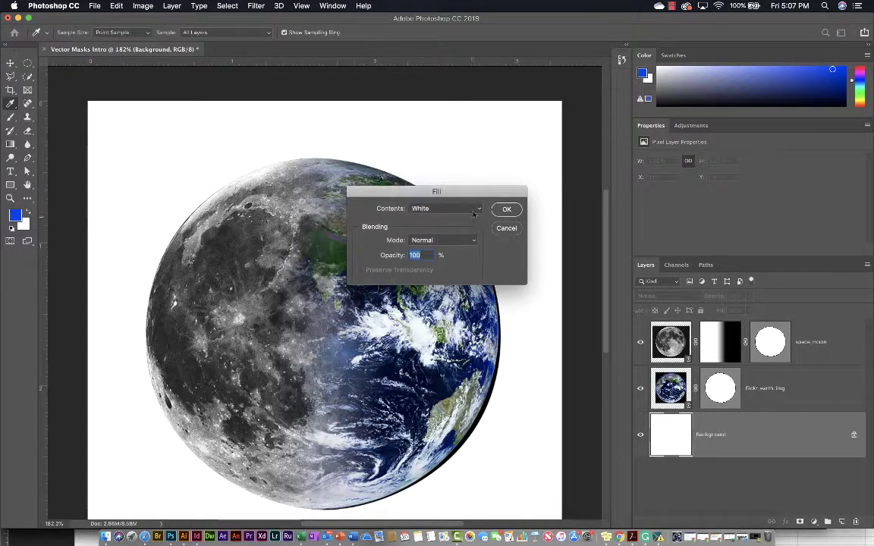
{"action": "left_click", "coordinate": [480, 209]}
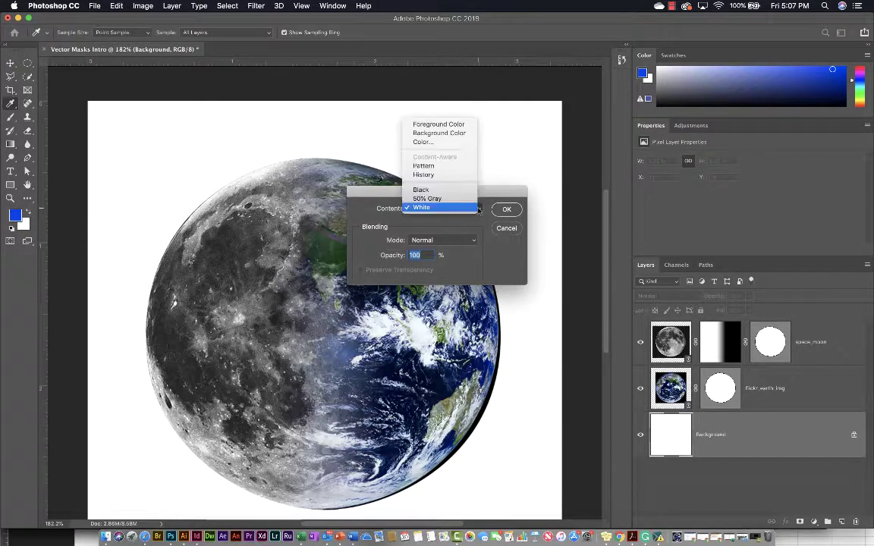
{"action": "left_click", "coordinate": [462, 144]}
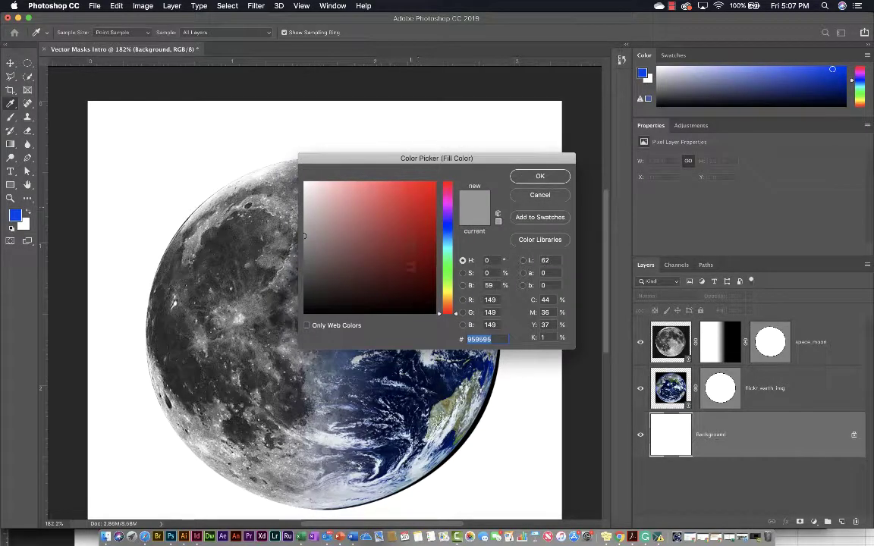
Pick dark navy #0a0d1f in the Color Picker and fill the Background with it
{"action": "left_click", "coordinate": [449, 226]}
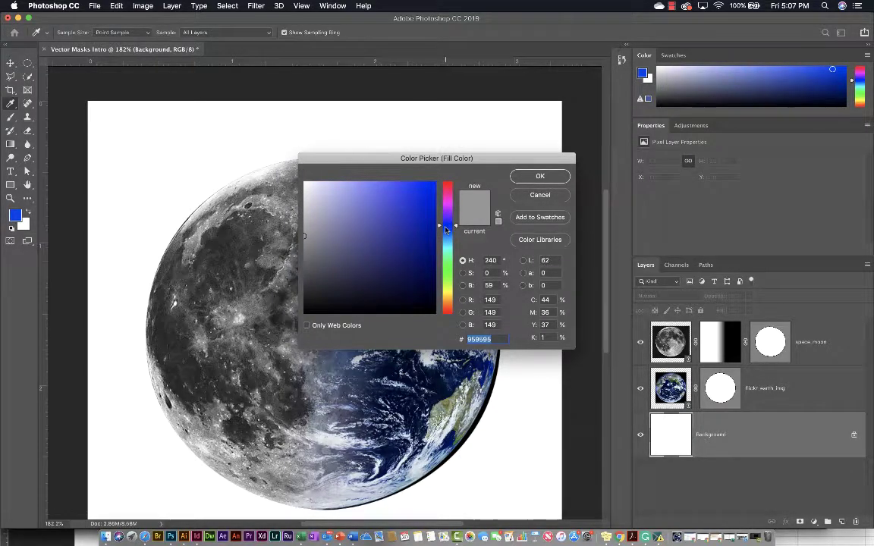
{"action": "left_click", "coordinate": [420, 297]}
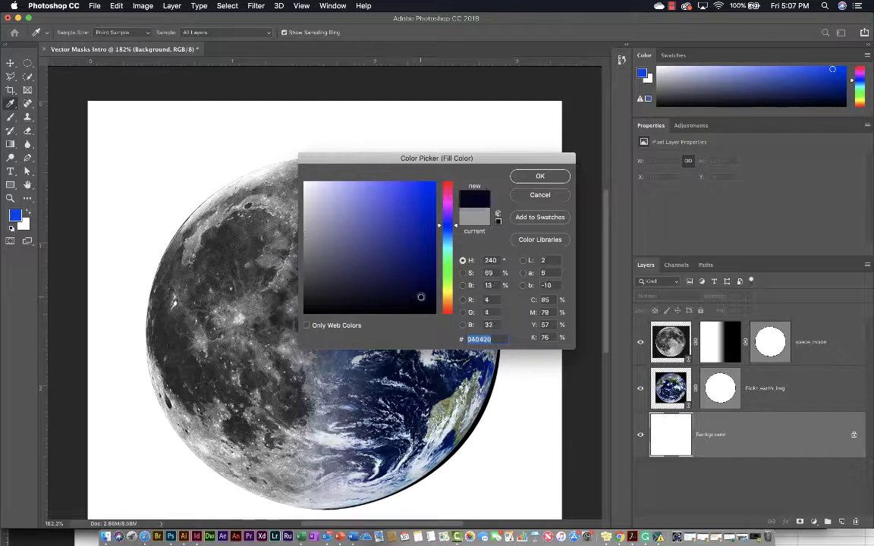
{"action": "left_click", "coordinate": [392, 297]}
{"action": "left_click", "coordinate": [455, 227]}
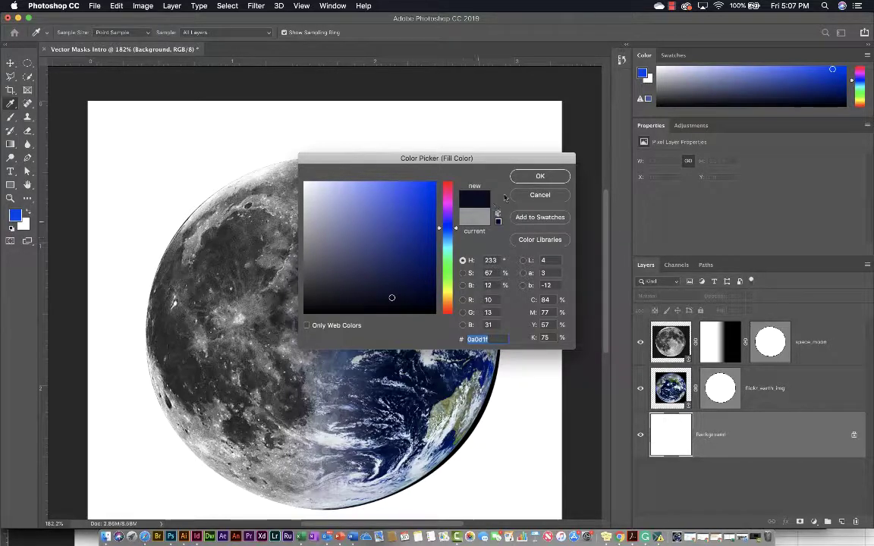
{"action": "left_click", "coordinate": [533, 173]}
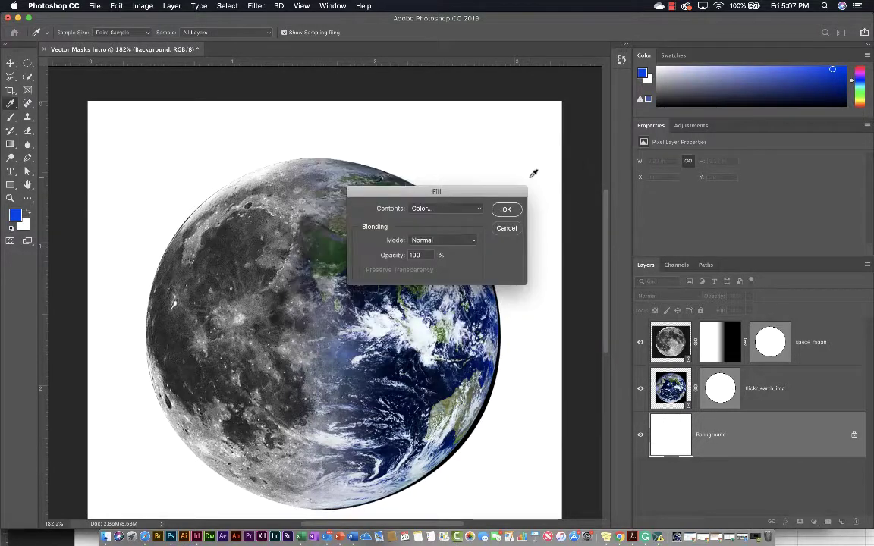
{"action": "left_click", "coordinate": [502, 212]}
{"action": "key", "text": "g"}
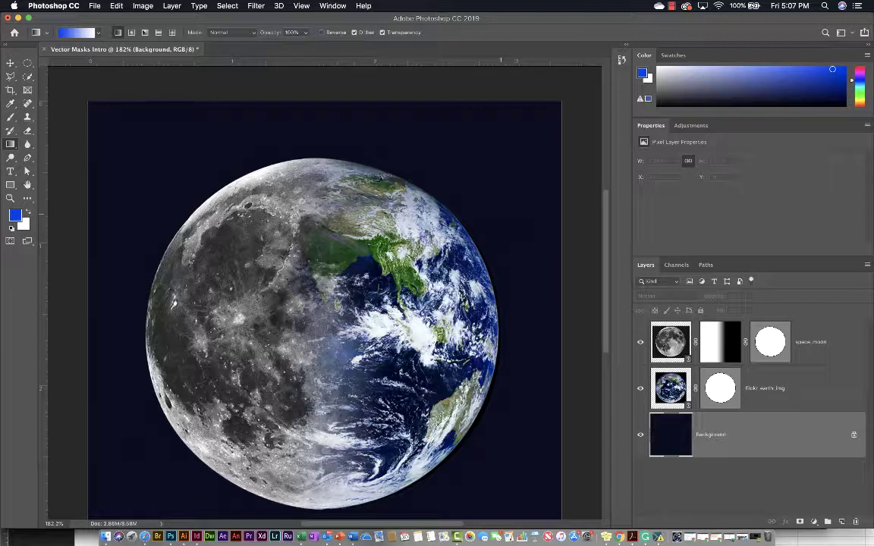
Move the layer selection up to space_moon with Option+]
{"action": "scroll", "coordinate": [546, 395], "scroll_direction": "down", "scroll_amount": 3}
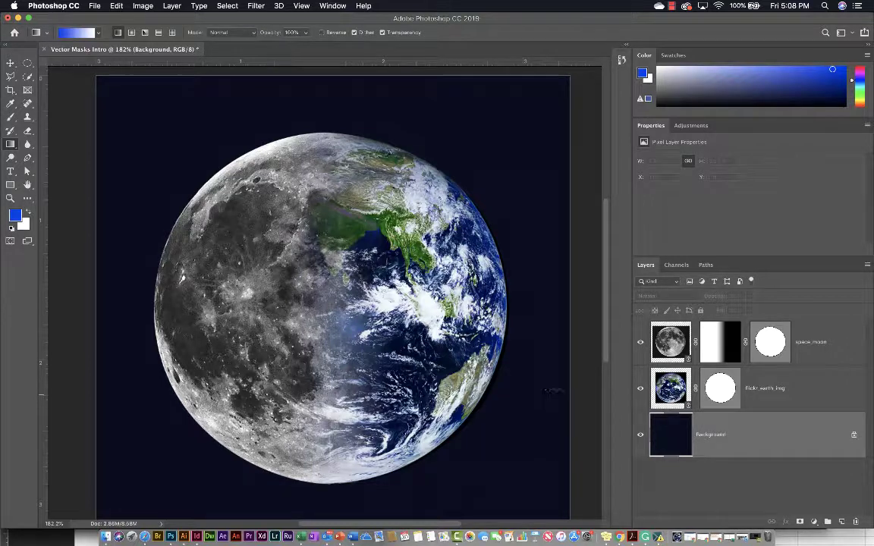
{"action": "key", "text": "alt+bracketright"}
{"action": "key", "text": "alt+bracketright"}
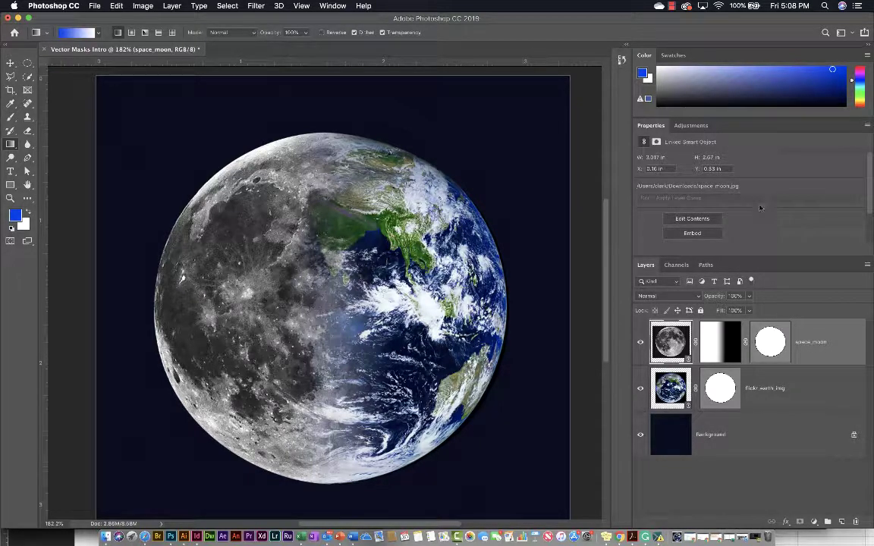
Add a Brightness/Contrast layer clipped to space_moon, with Contrast 72 and Brightness 8
{"action": "left_click", "coordinate": [702, 128]}
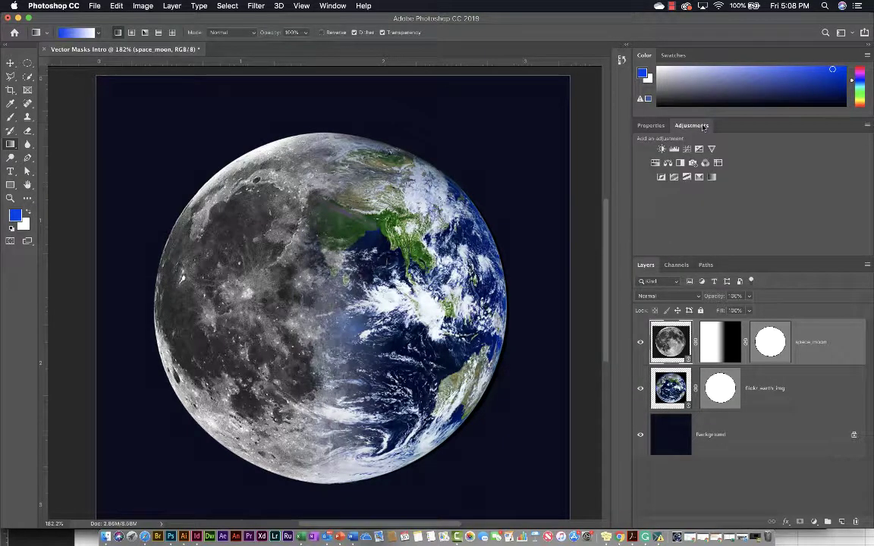
{"action": "left_click", "coordinate": [662, 149]}
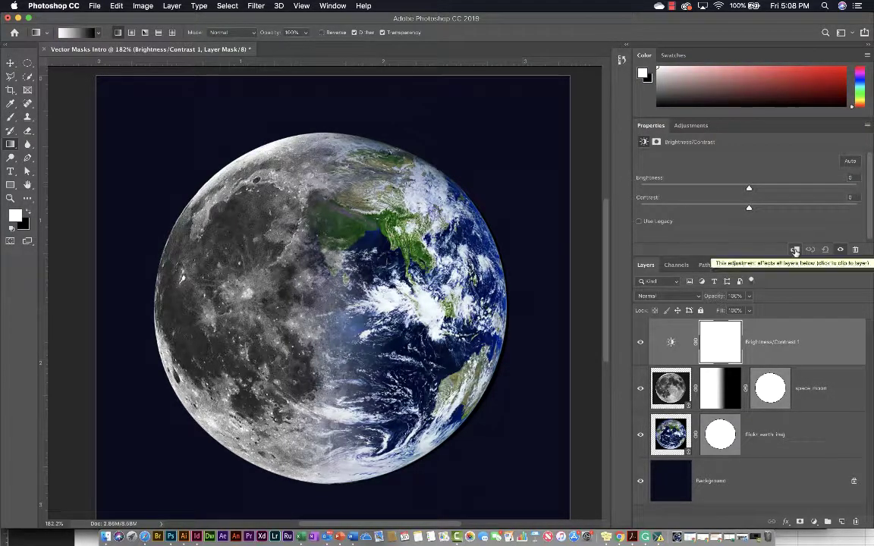
{"action": "left_click", "coordinate": [794, 250]}
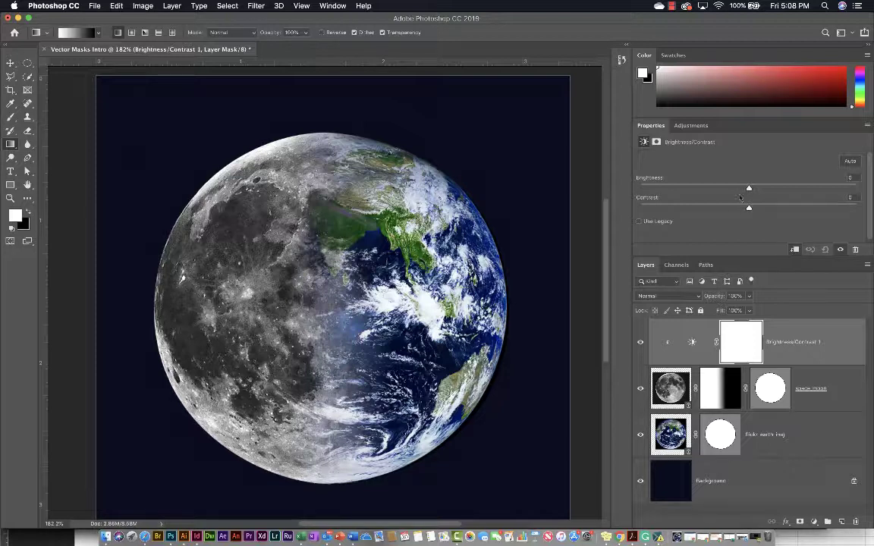
{"action": "left_click_drag", "start_coordinate": [751, 206], "coordinate": [804, 201]}
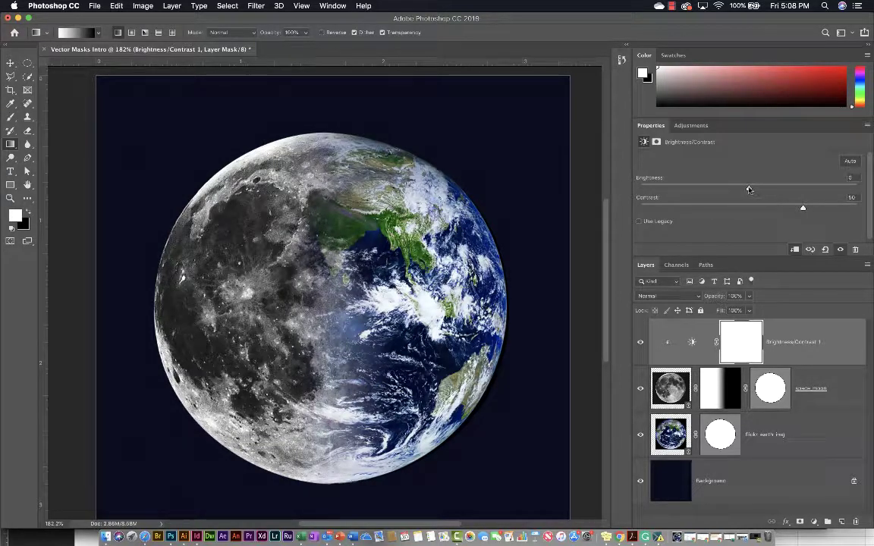
{"action": "mouse_move", "coordinate": [749, 188]}
{"action": "left_mouse_down"}
{"action": "mouse_move", "coordinate": [726, 189]}
{"action": "mouse_move", "coordinate": [755, 189]}
{"action": "left_mouse_up"}
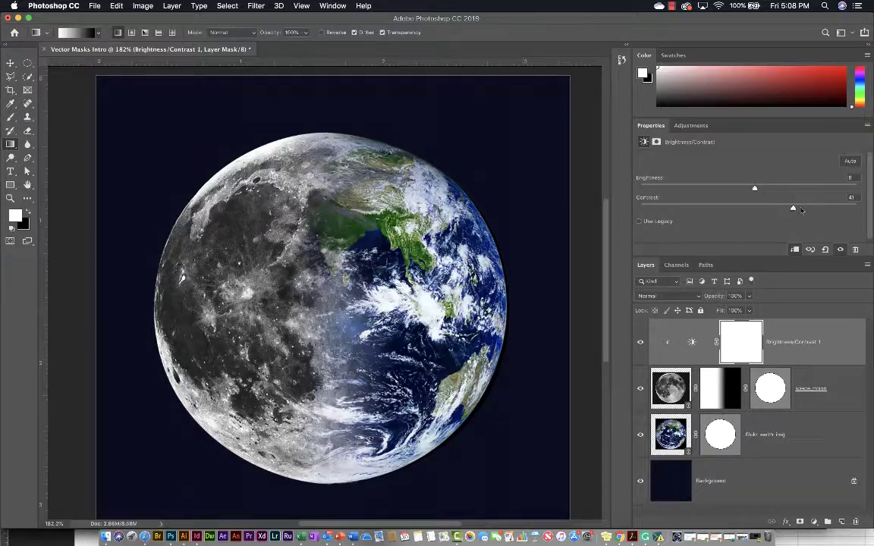
{"action": "left_click_drag", "start_coordinate": [803, 207], "coordinate": [828, 207]}
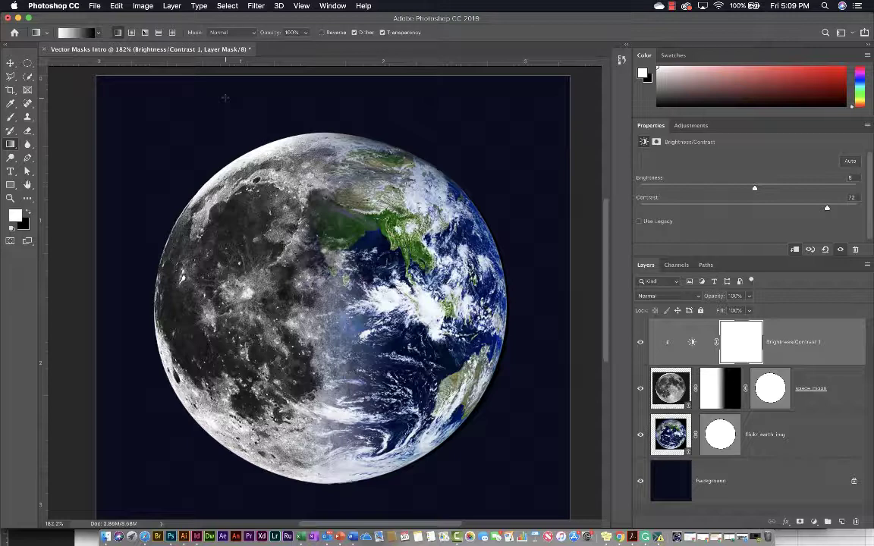
In Save As, choose JPEG format and name the file lastname_firstname_wk#ex#
{"action": "left_click", "coordinate": [93, 8]}
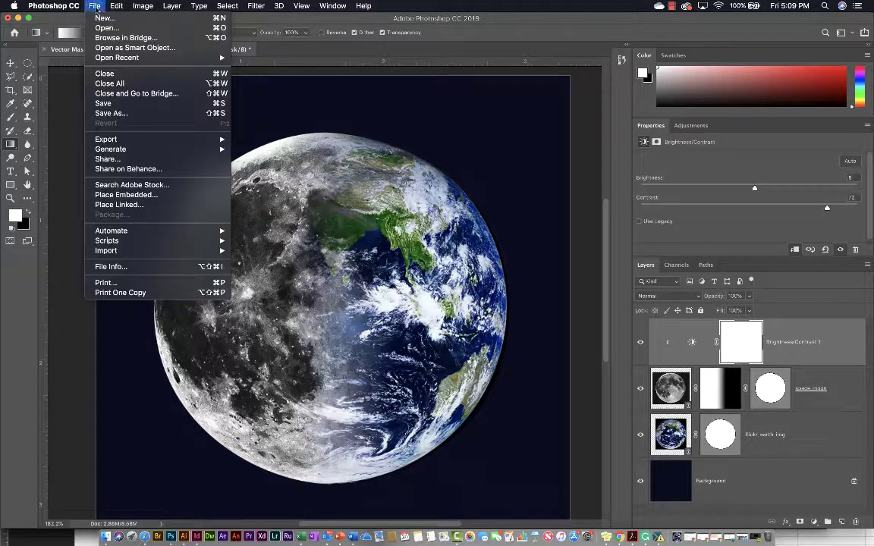
{"action": "left_click", "coordinate": [110, 114]}
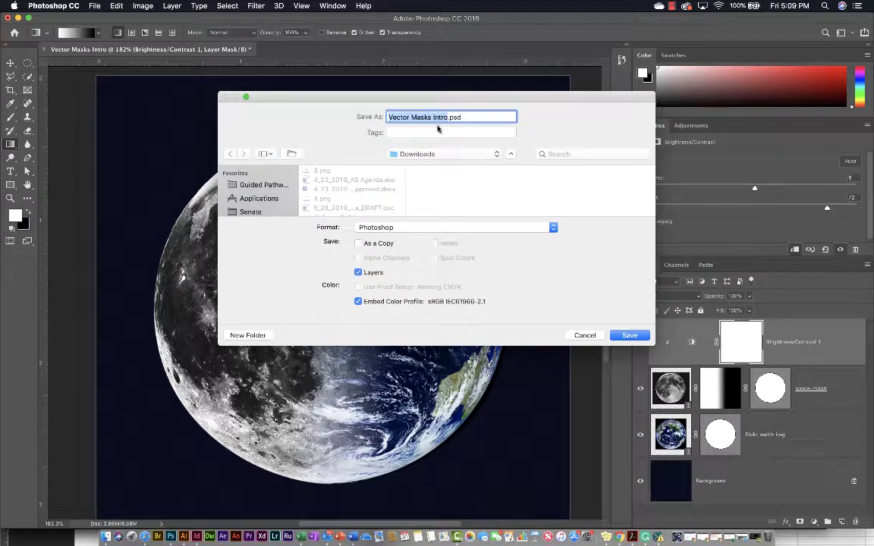
{"action": "left_click", "coordinate": [422, 228]}
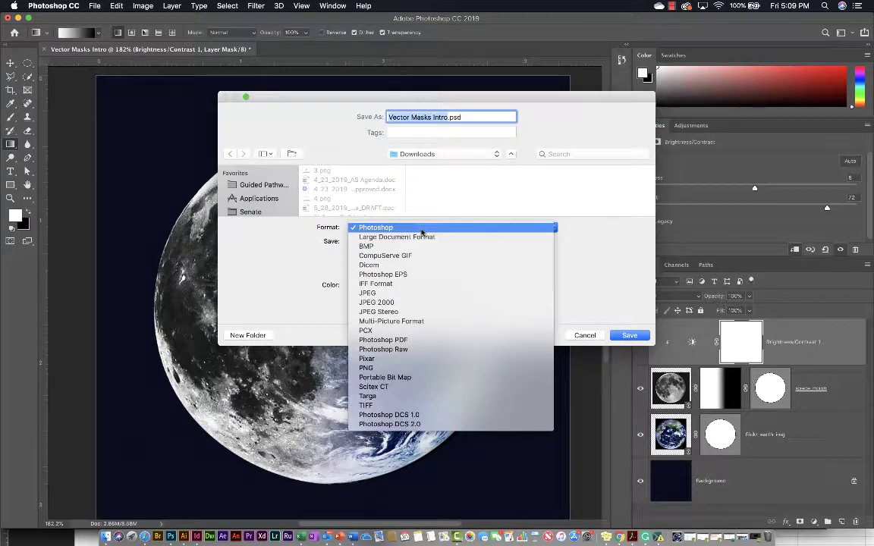
{"action": "left_click", "coordinate": [421, 294]}
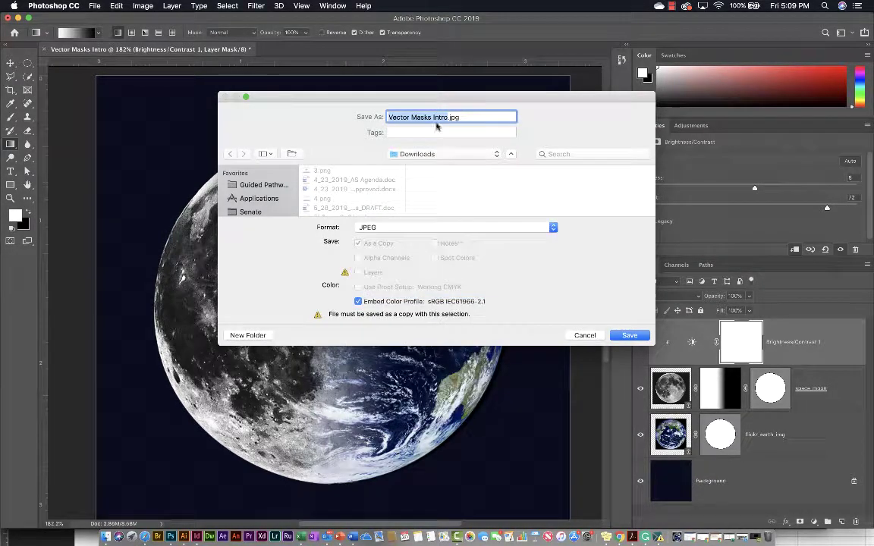
{"action": "type", "text": "lastnam"}
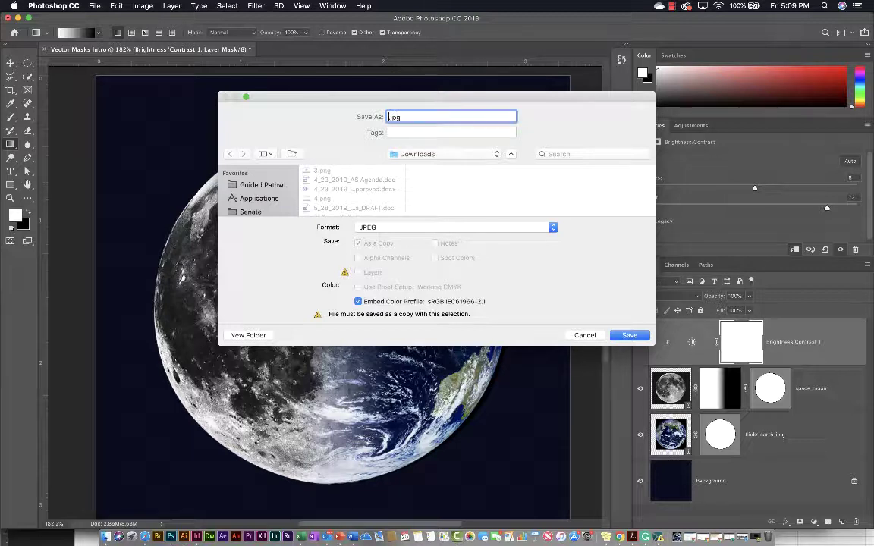
{"action": "type", "text": "e_firstname_we"}
{"action": "key", "text": "BackSpace"}
{"action": "type", "text": "k"}
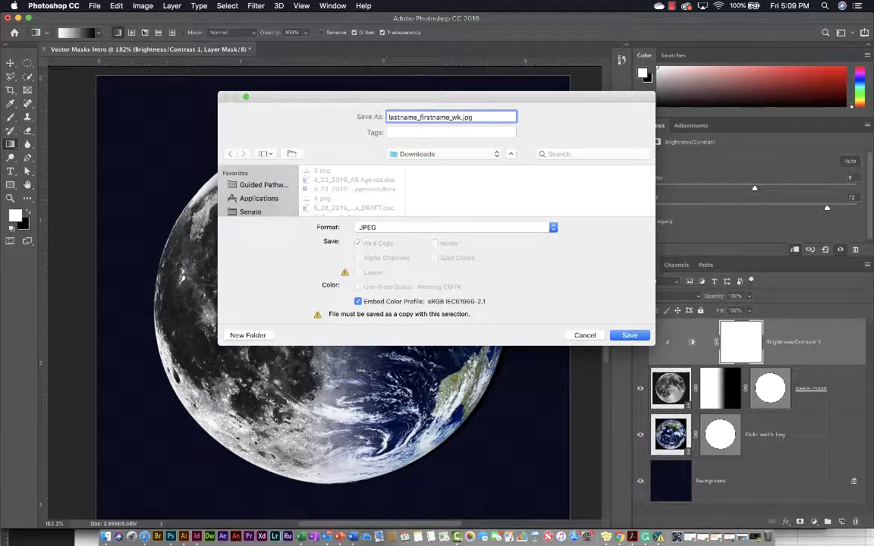
{"action": "type", "text": "#ex#"}
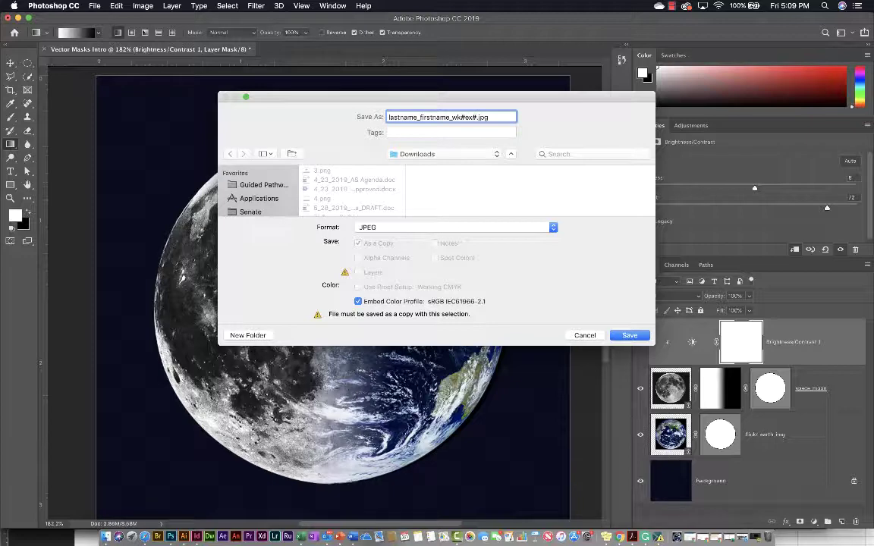